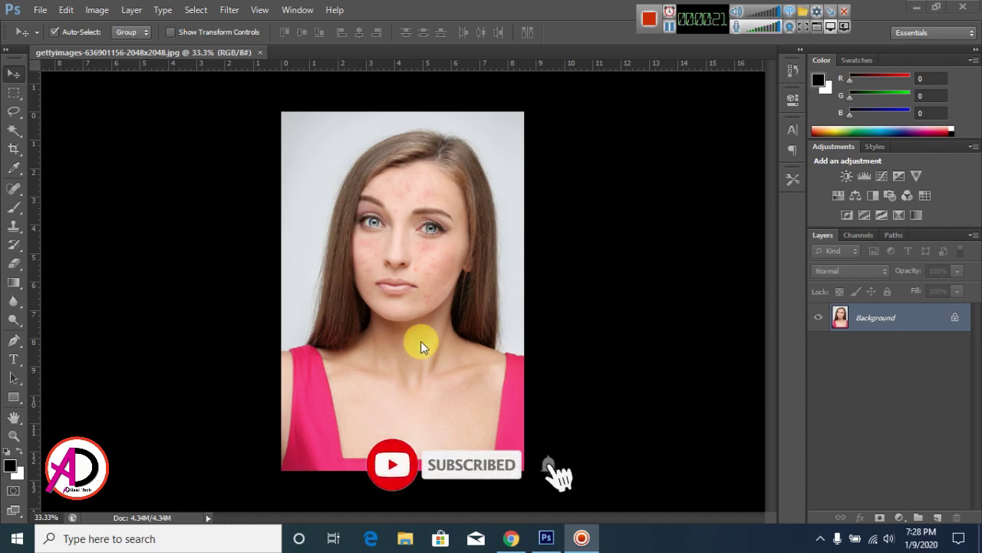
key("ctrl+plus")
key("ctrl+plus")
key("ctrl+plus")
key("ctrl+plus")
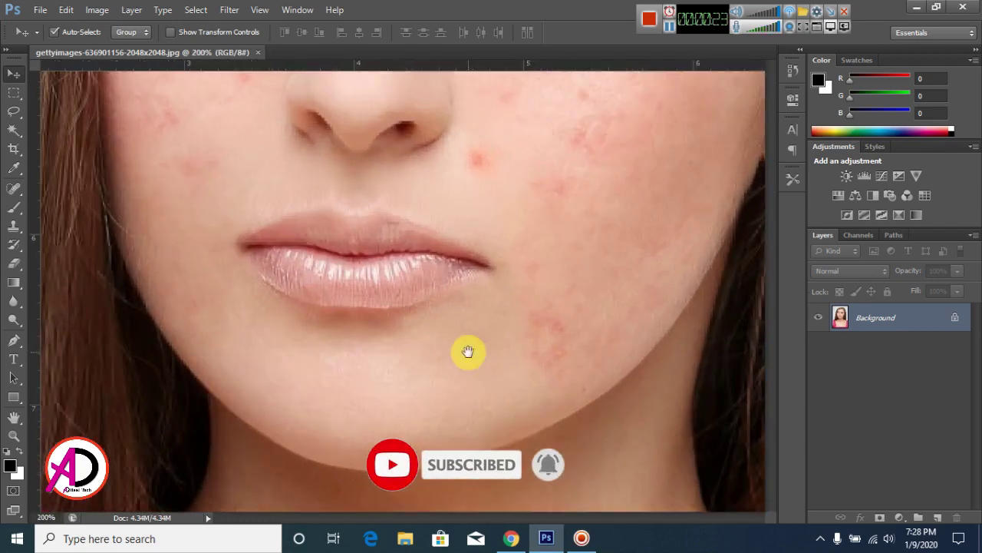
scroll(468, 221, "up", 3)
scroll(468, 221, "up", 2)
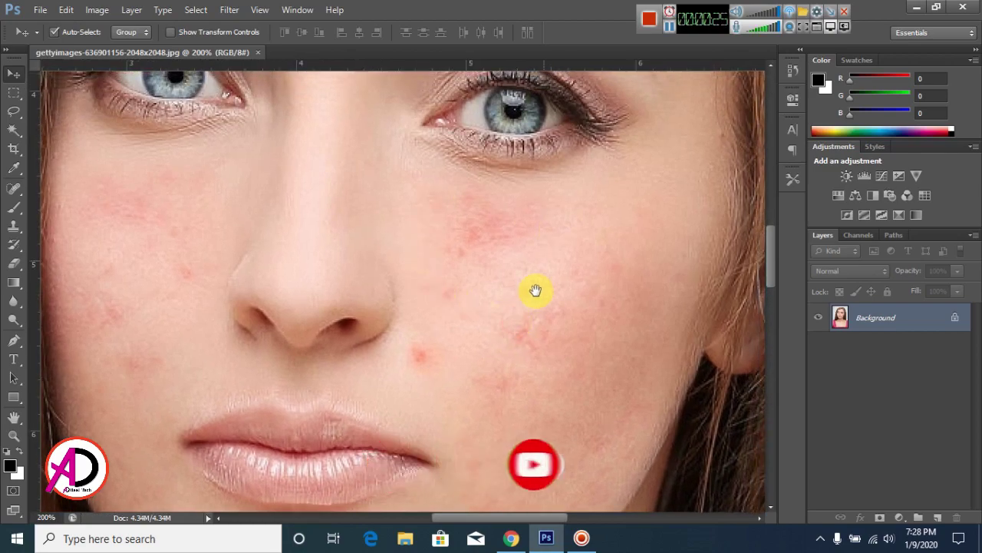
scroll(391, 222, "down", 3)
scroll(526, 363, "down", 2)
key("ctrl+minus")
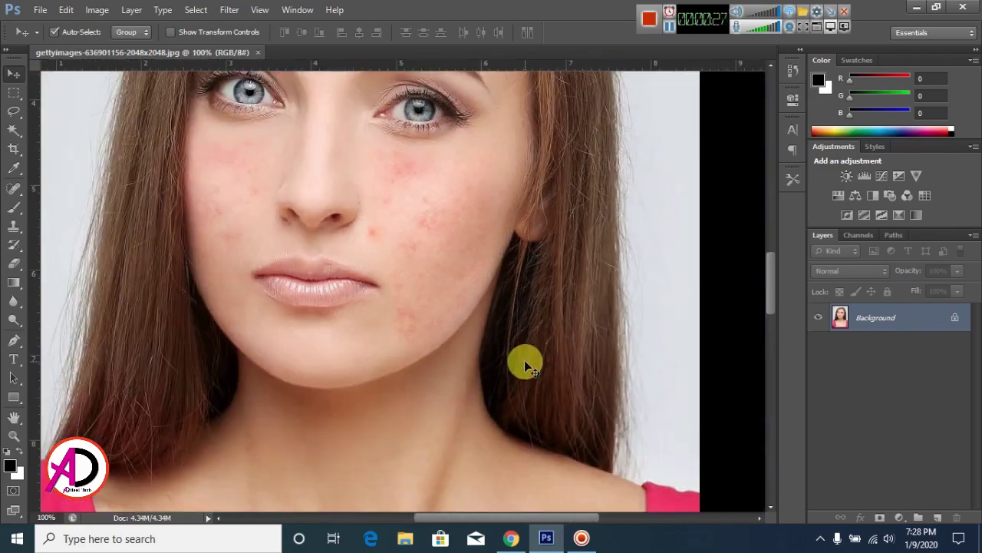
scroll(453, 307, "down", 1)
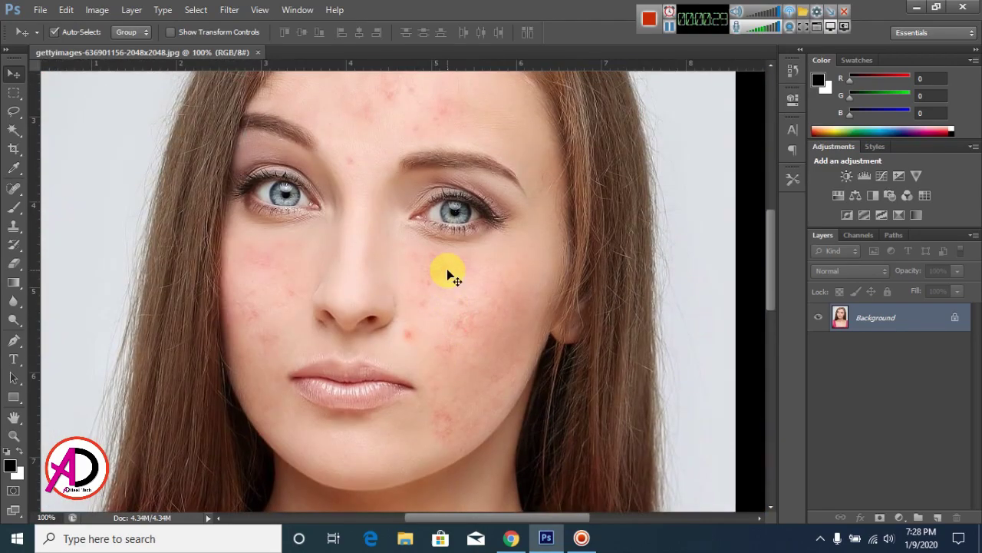
scroll(447, 269, "up", 1)
scroll(446, 269, "up", 2)
scroll(447, 269, "down", 2)
scroll(548, 361, "down", 4)
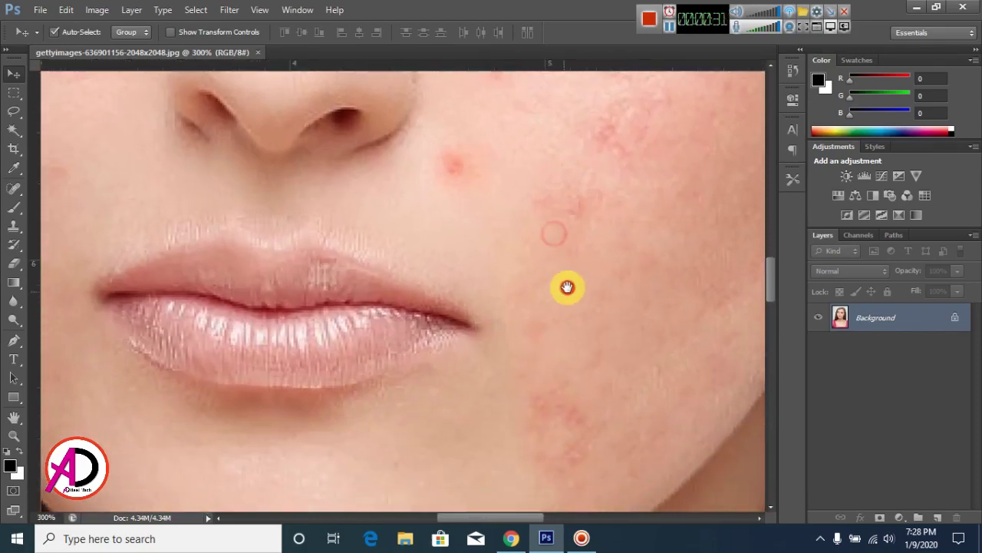
scroll(430, 284, "left", 2)
scroll(307, 231, "left", 3)
scroll(320, 182, "up", 2)
scroll(361, 226, "up", 3)
scroll(395, 322, "up", 4)
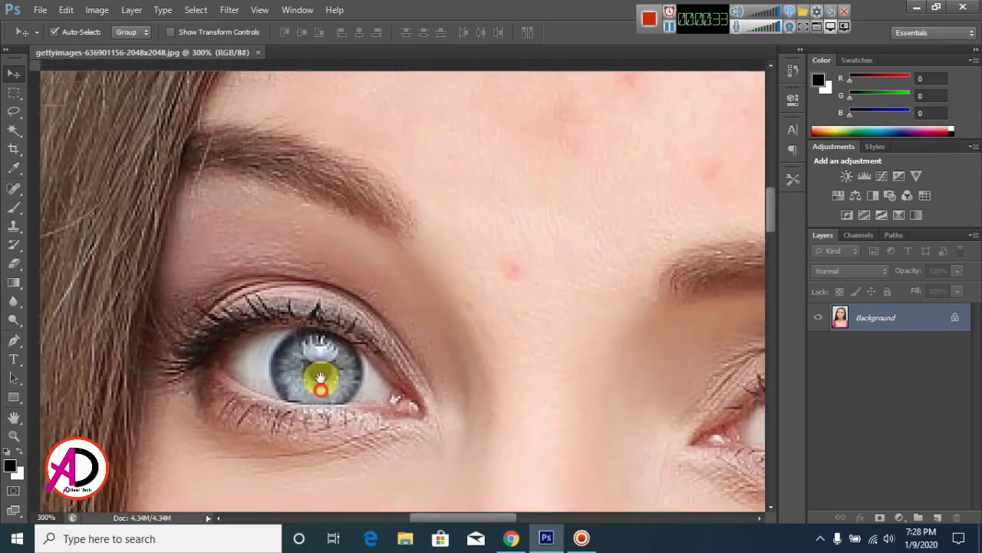
scroll(393, 322, "up", 2)
scroll(438, 234, "right", 1)
scroll(486, 208, "up", 2)
scroll(495, 248, "right", 2)
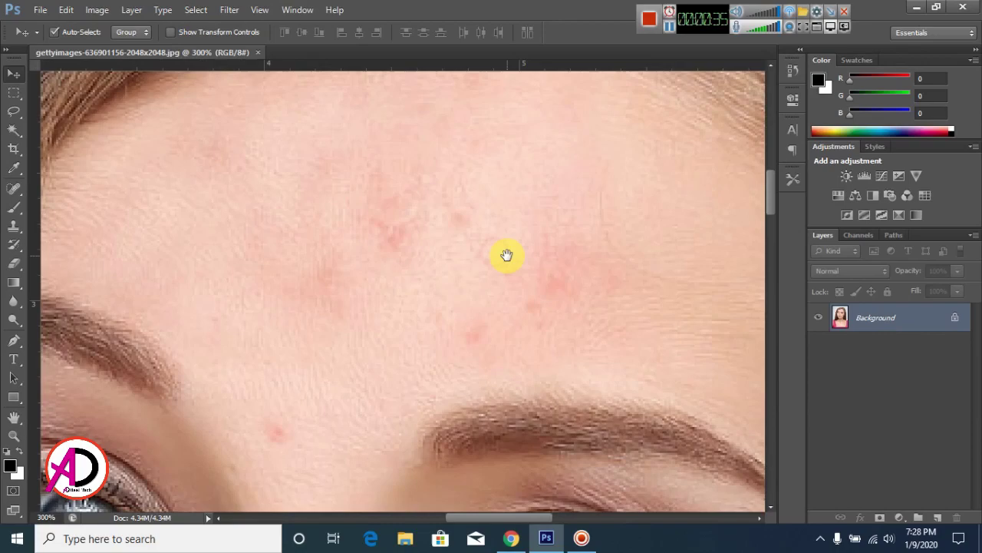
scroll(503, 251, "down", 2)
scroll(503, 252, "down", 1)
scroll(503, 252, "down", 1)
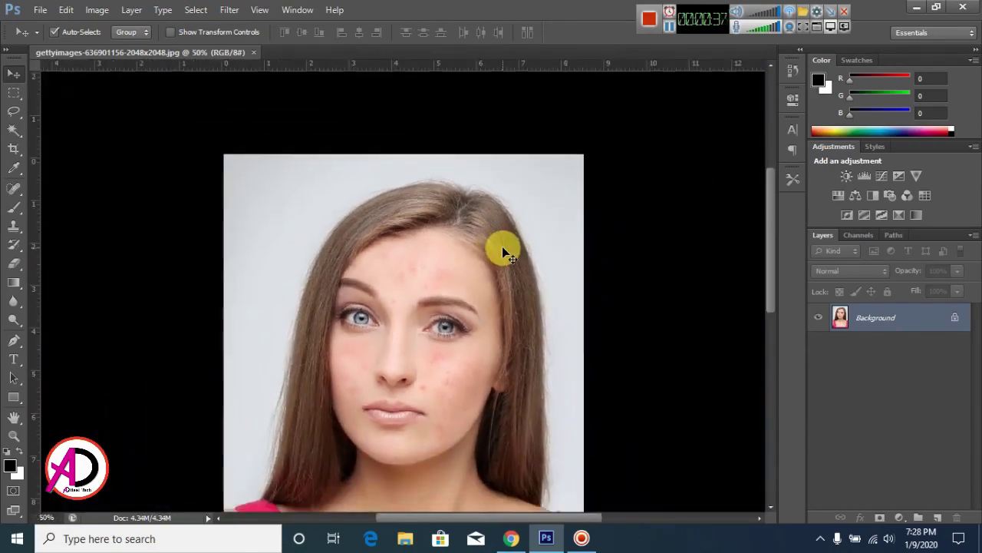
scroll(502, 251, "down", 1)
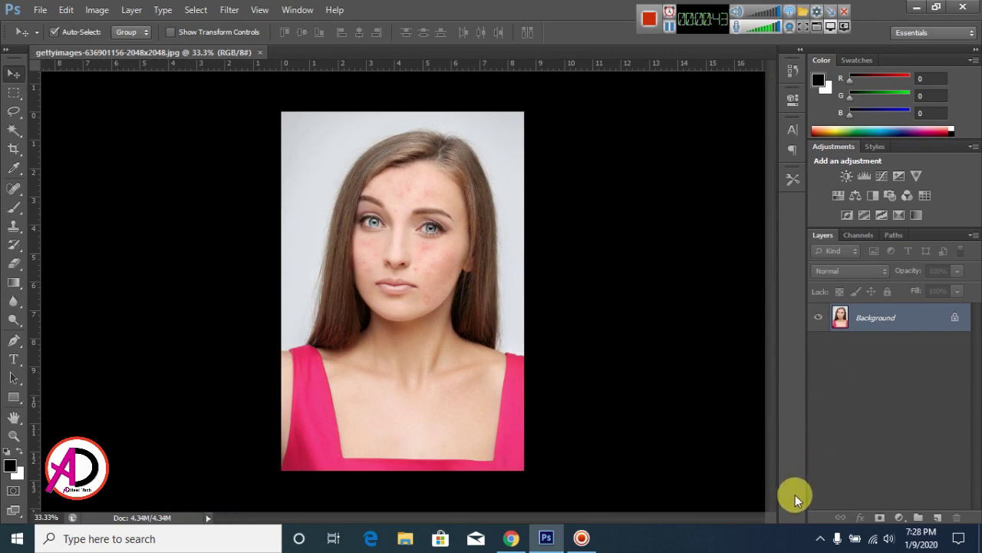
- Duplicate the background photo twice with Ctrl+J, creating Layer 1 and Layer 1 copy
key("ctrl+j")
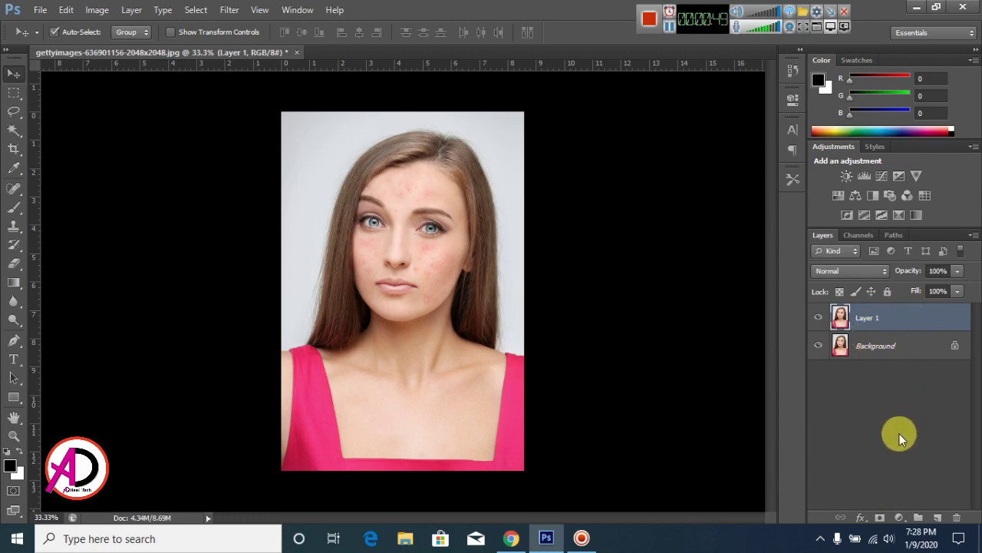
key("ctrl+j")
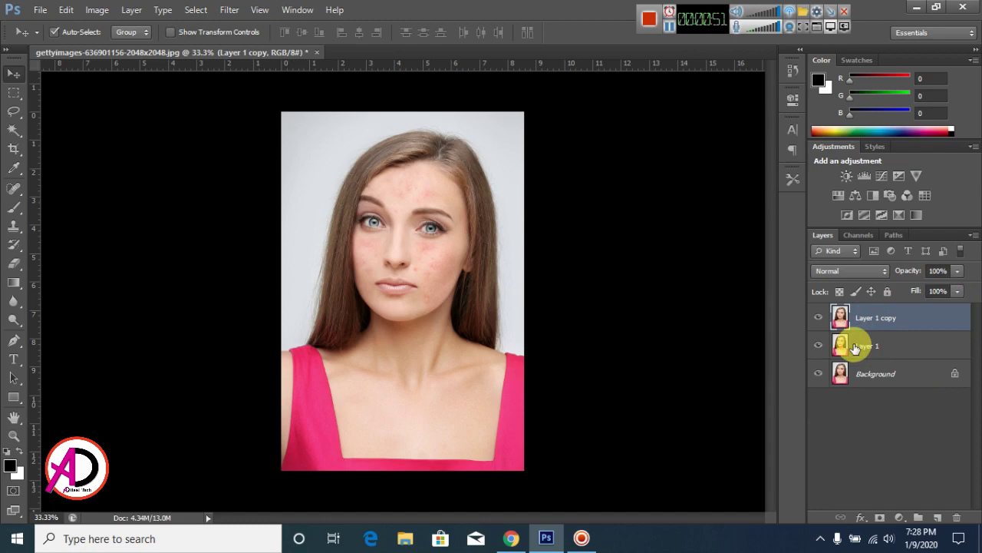
left_click(898, 343)
left_click(897, 318)
left_click(892, 345)
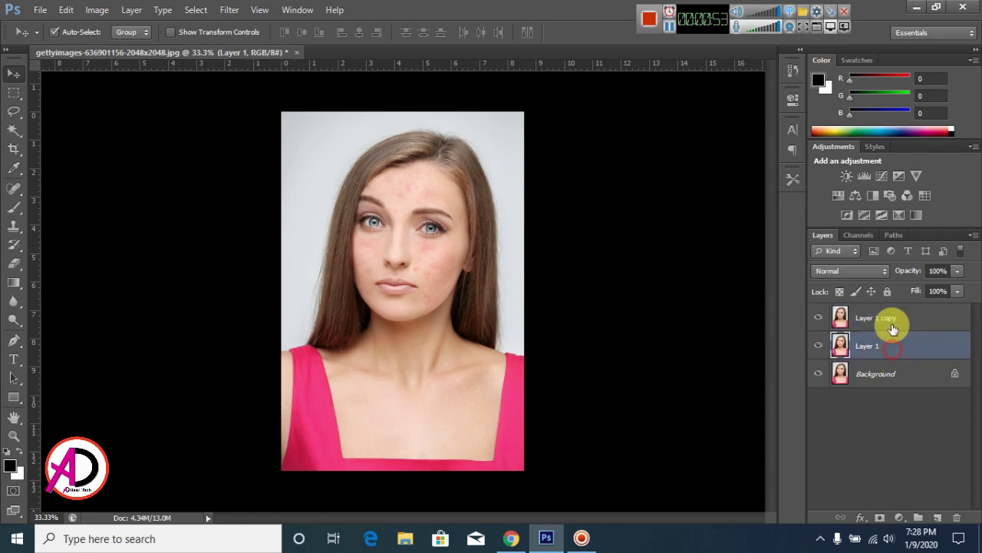
left_click(884, 318)
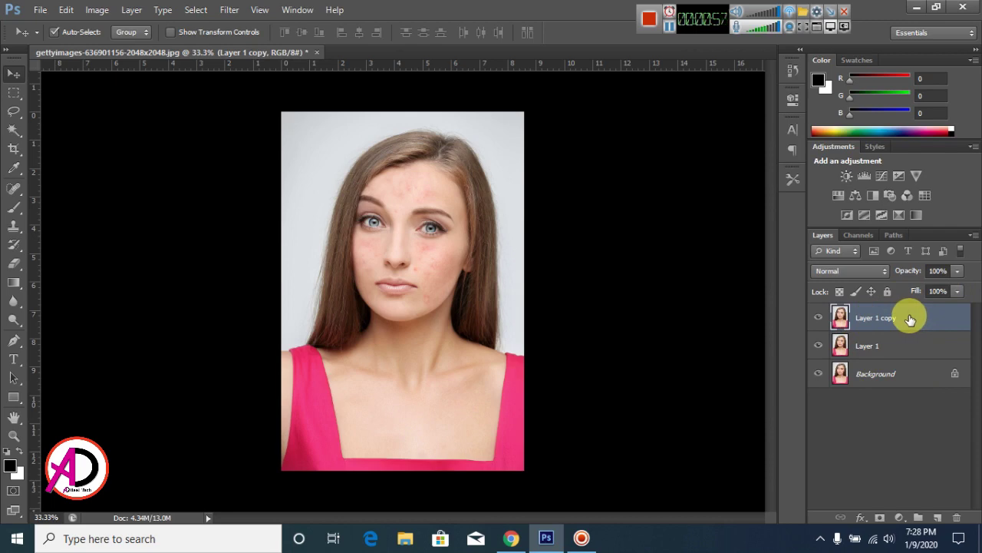
- Convert Layer 1 copy and Layer 1 into smart objects
right_click(915, 319)
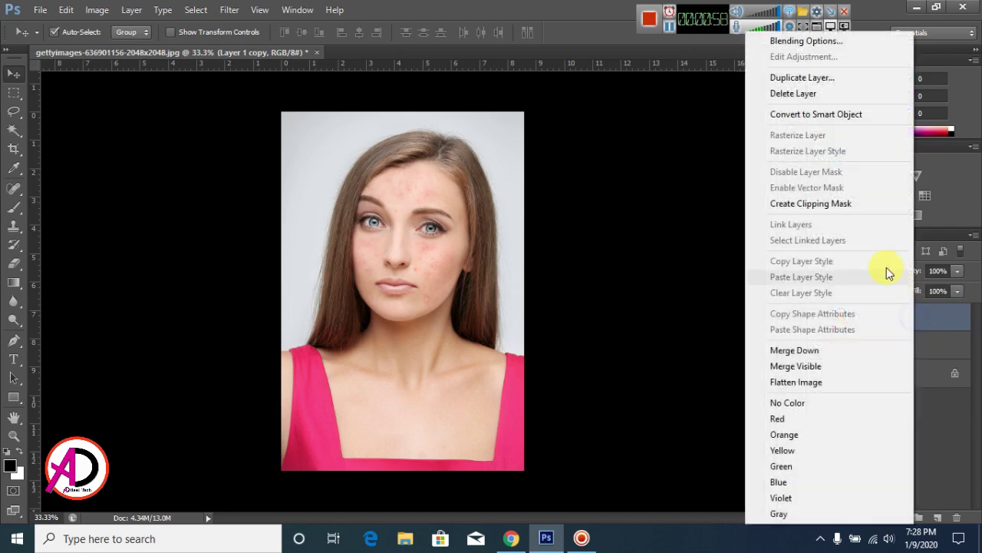
left_click(843, 115)
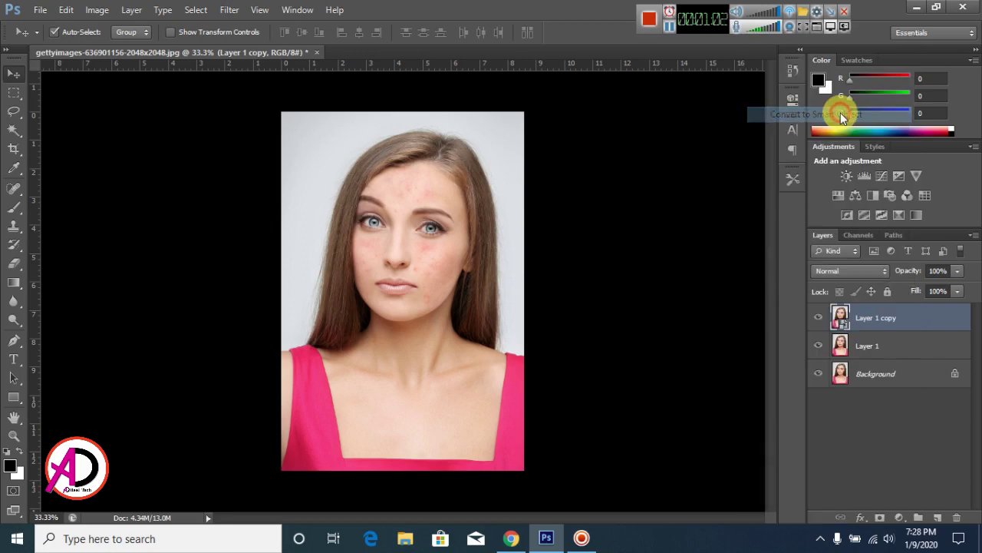
left_click(898, 345)
right_click(914, 344)
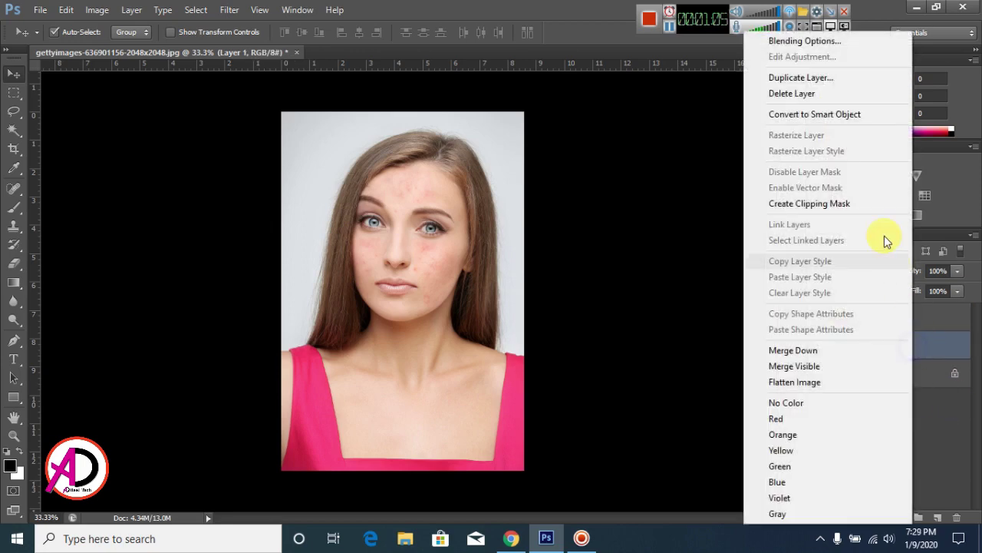
left_click(822, 115)
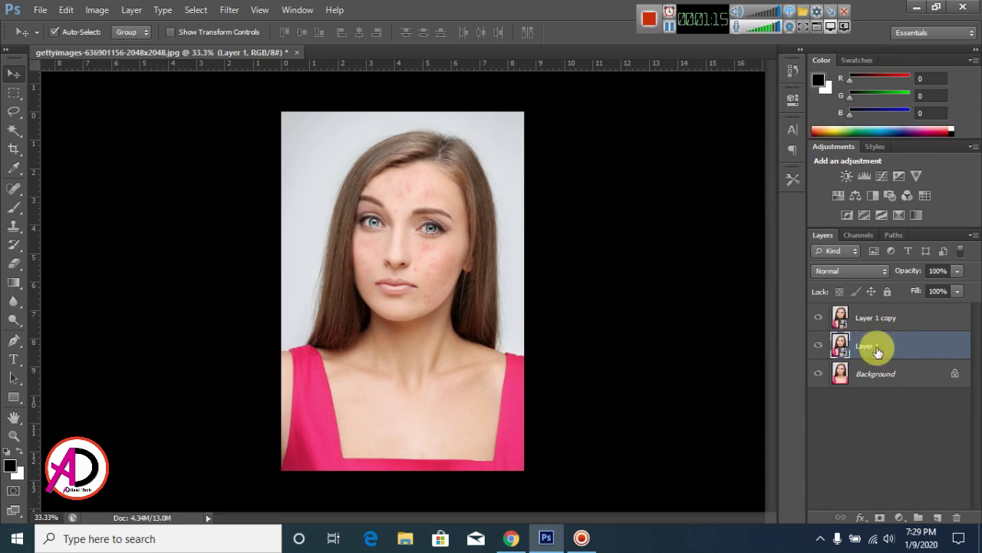
- Hide Layer 1 copy and apply a 16.8-pixel Gaussian Blur smart filter to Layer 1
left_click(877, 347)
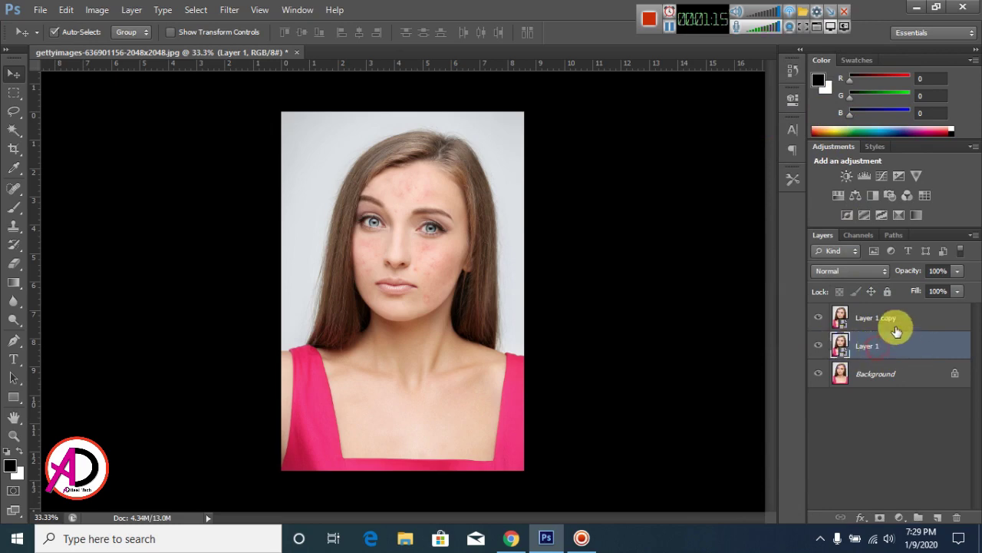
left_click(819, 318)
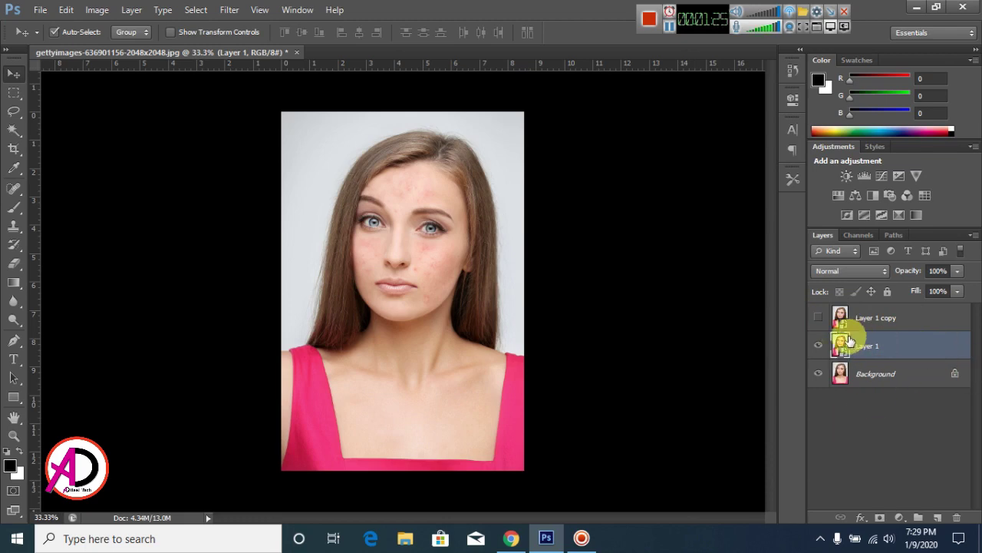
left_click(231, 12)
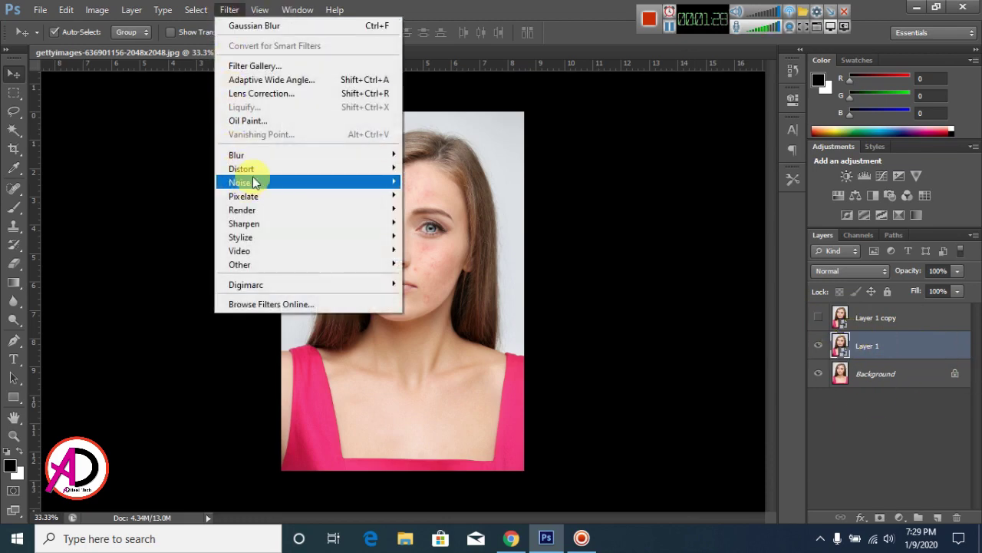
mouse_move(237, 155)
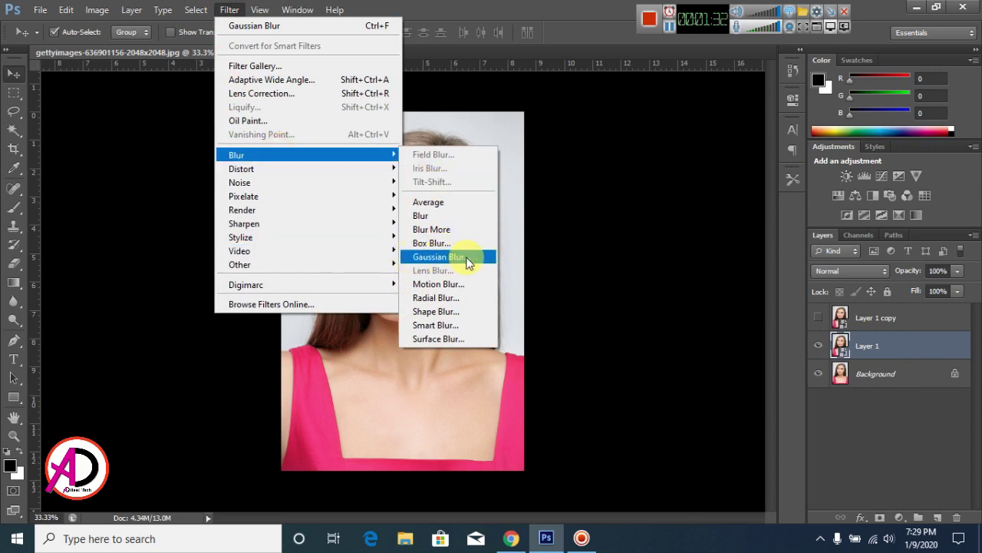
left_click(429, 258)
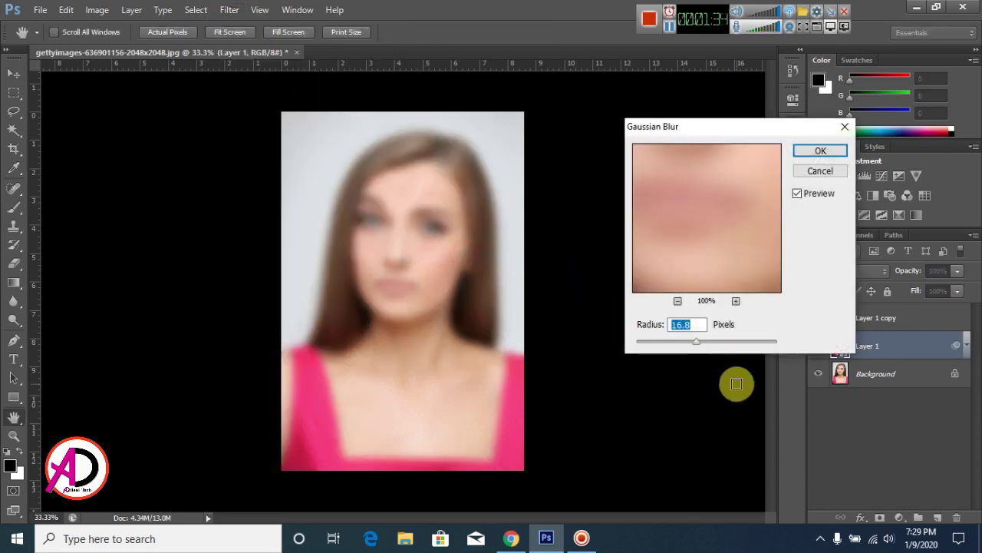
mouse_move(696, 342)
left_mouse_down()
mouse_move(674, 342)
mouse_move(712, 342)
mouse_move(674, 343)
mouse_move(696, 347)
left_mouse_up()
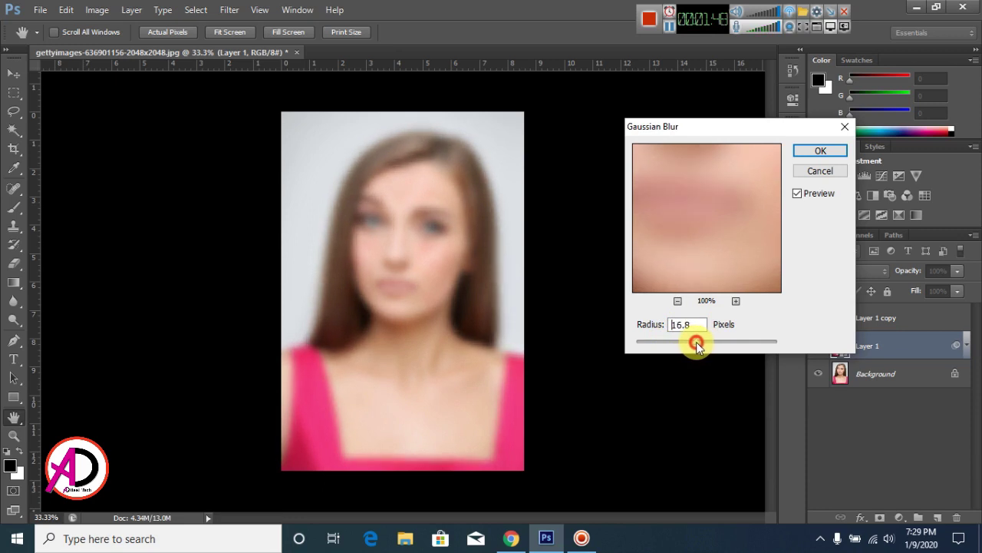
left_click_drag(696, 346, 697, 346)
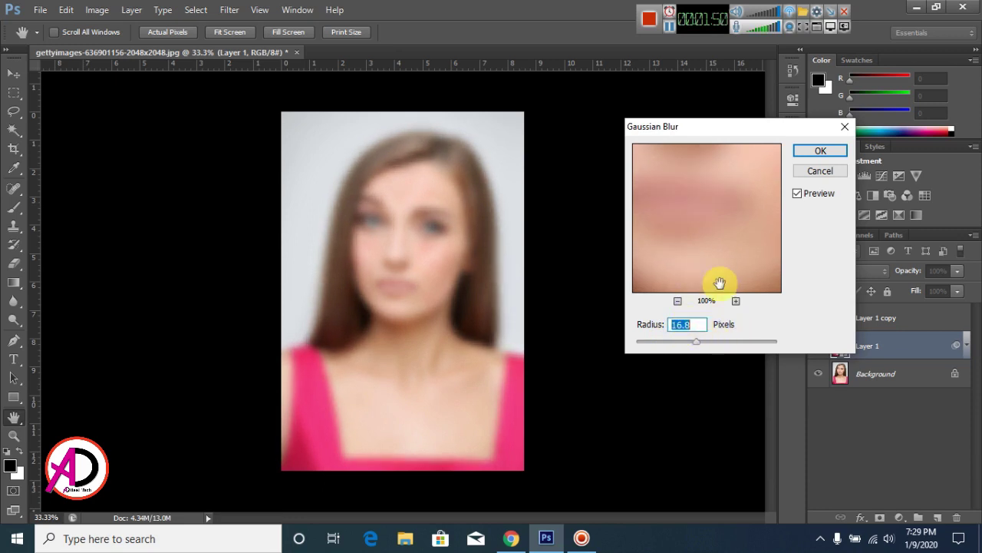
left_click(817, 152)
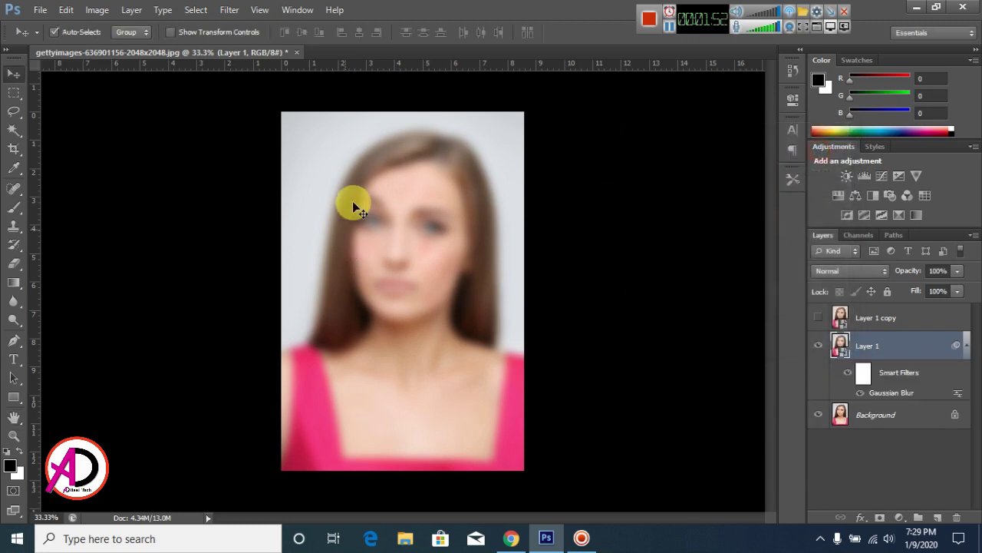
- Make Layer 1 copy visible again and set its blend mode to Soft Light
left_click(890, 318)
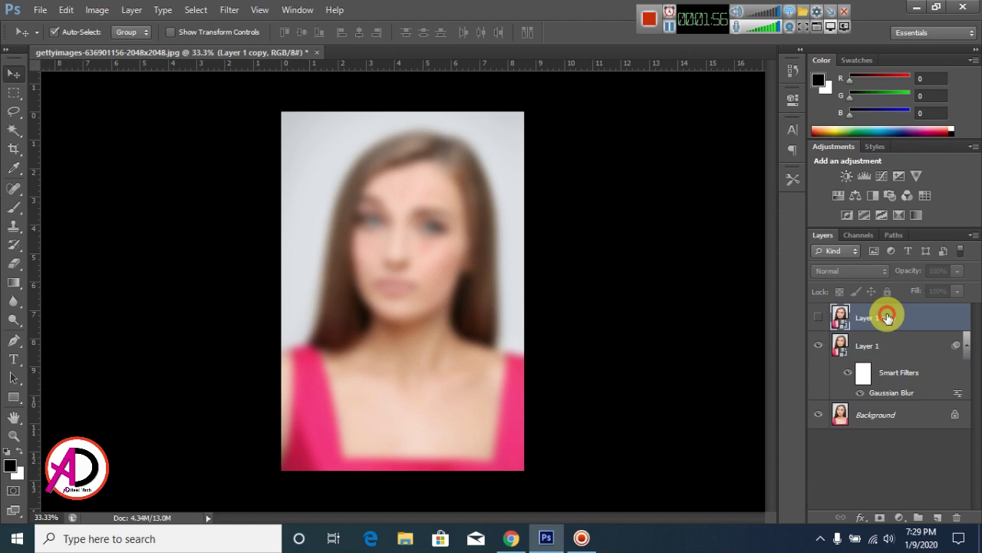
left_click(818, 321)
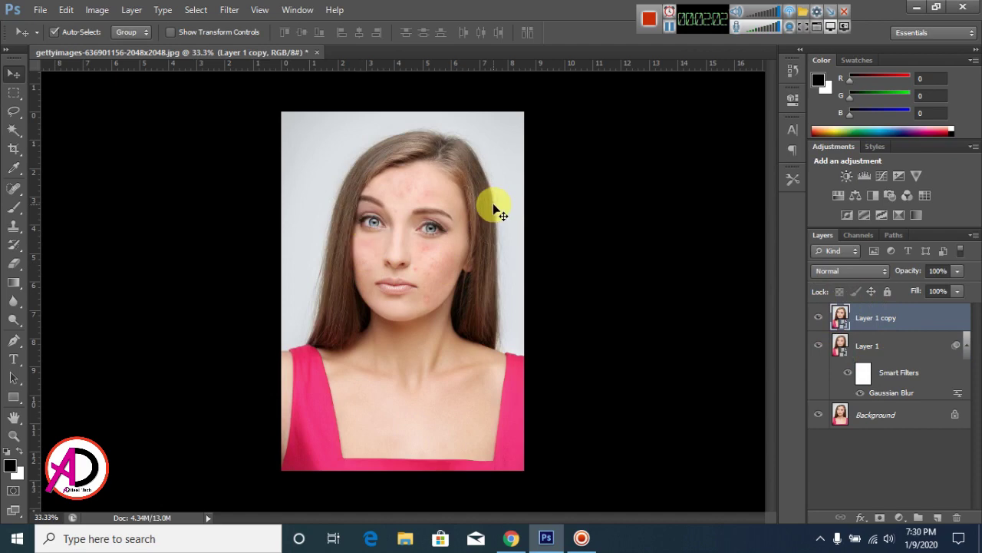
left_click(845, 273)
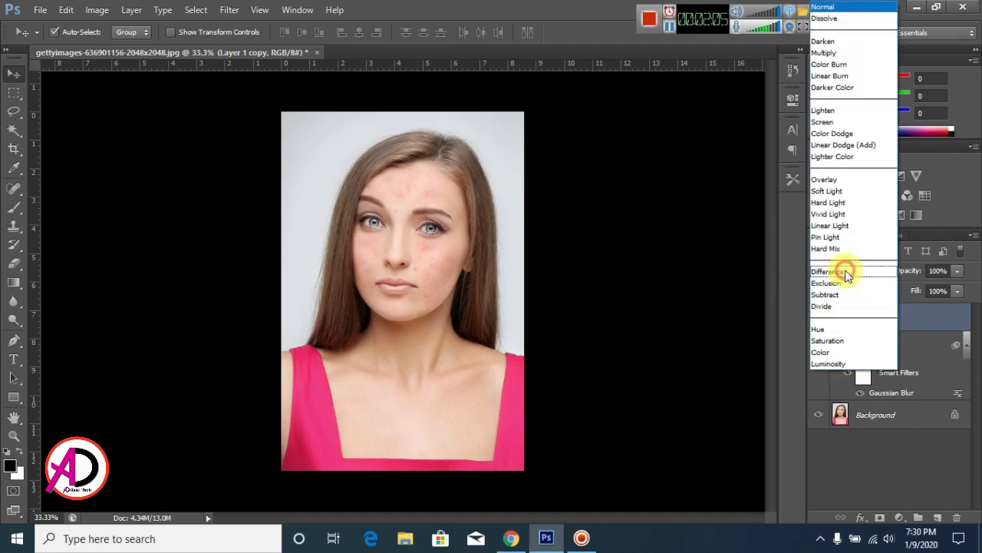
left_click(827, 191)
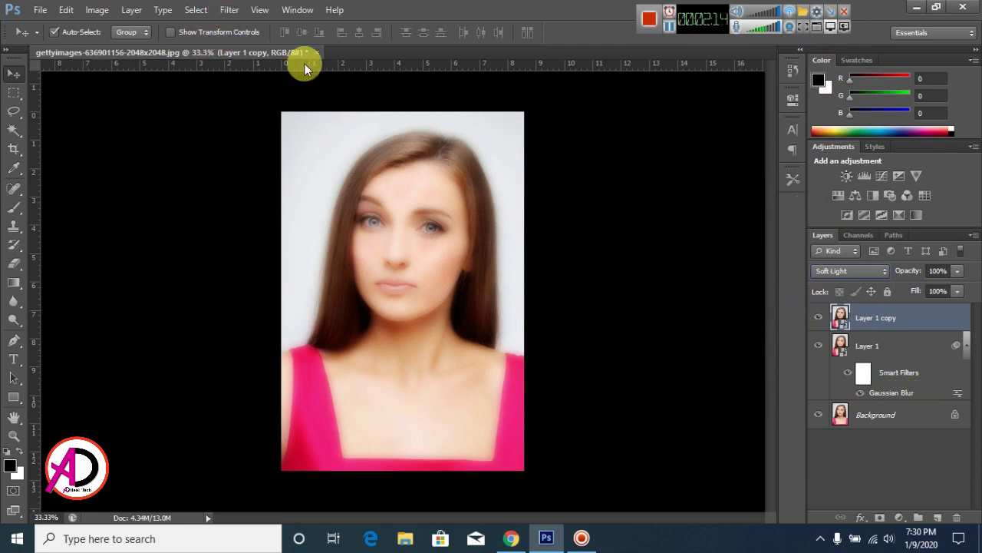
key("ctrl+plus")
key("ctrl+plus")
key("ctrl+plus")
key("ctrl+minus")
key("ctrl+minus")
key("ctrl+minus")
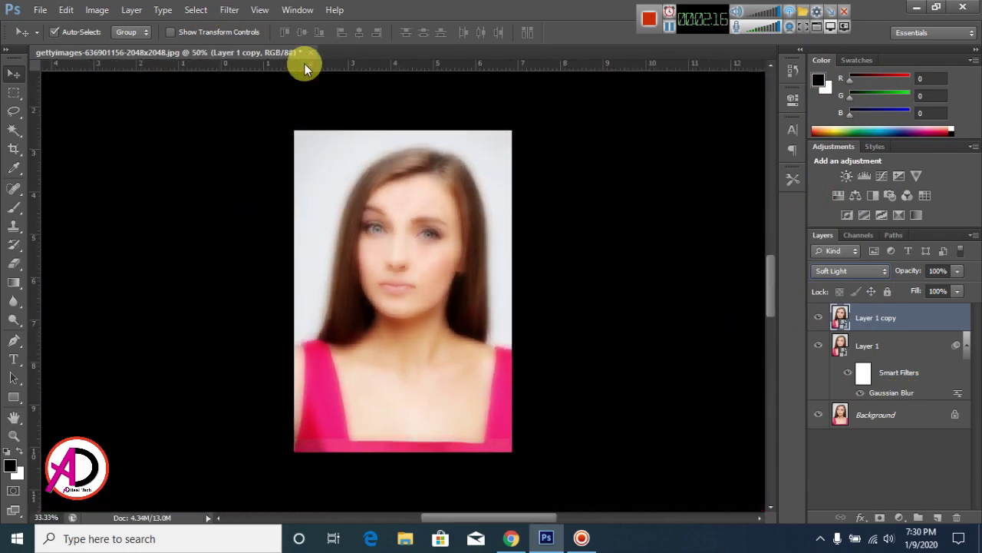
left_click(232, 10)
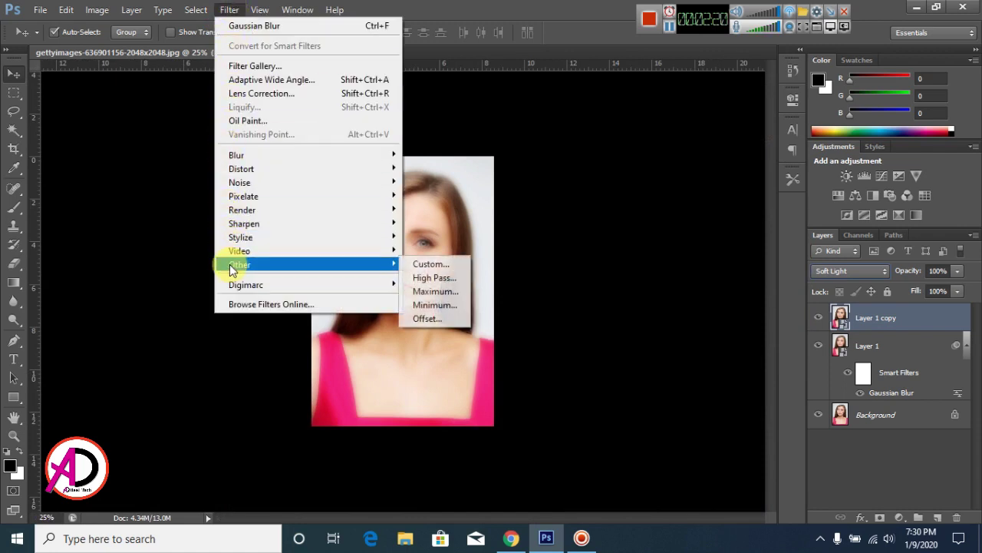
mouse_move(246, 264)
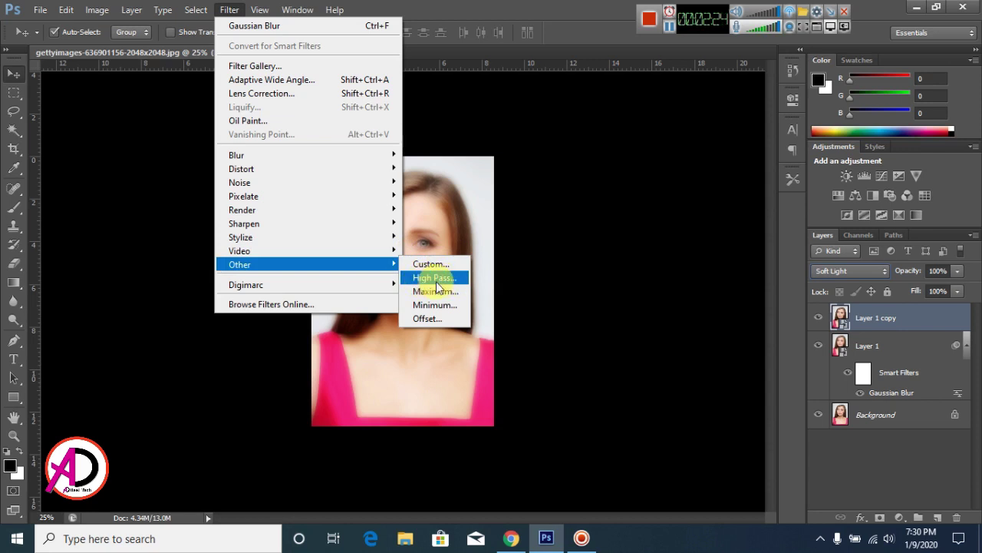
- Apply Filter > Other > High Pass to Layer 1 copy with a 4.0-pixel radius
left_click(451, 278)
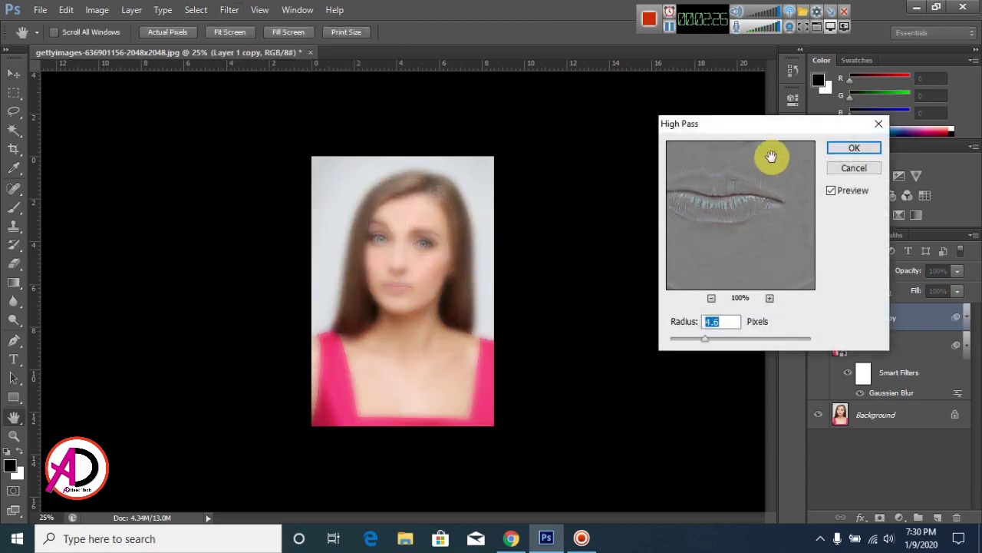
left_click_drag(731, 127, 654, 131)
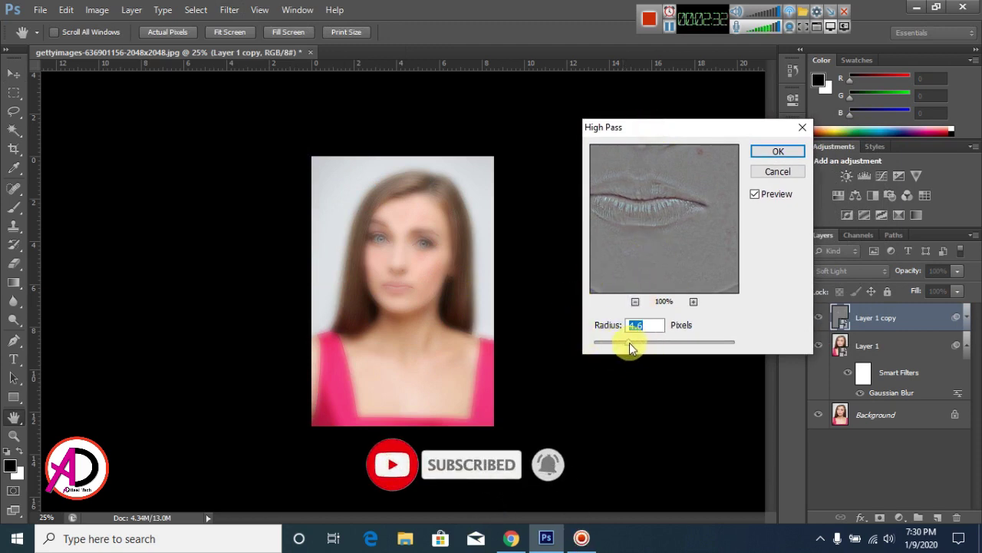
left_click(628, 343)
left_click_drag(629, 343, 628, 345)
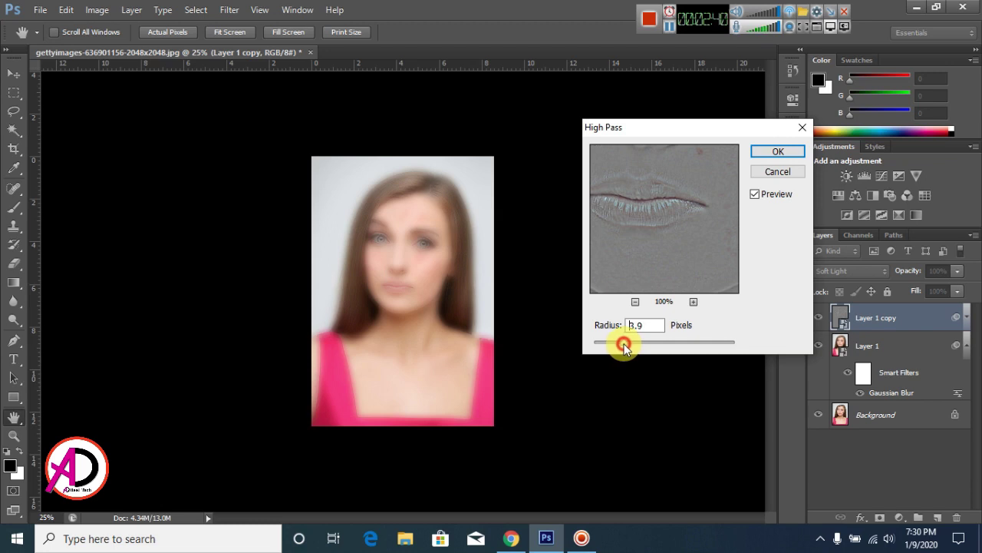
left_click(625, 348)
left_click(777, 152)
key("ctrl+plus")
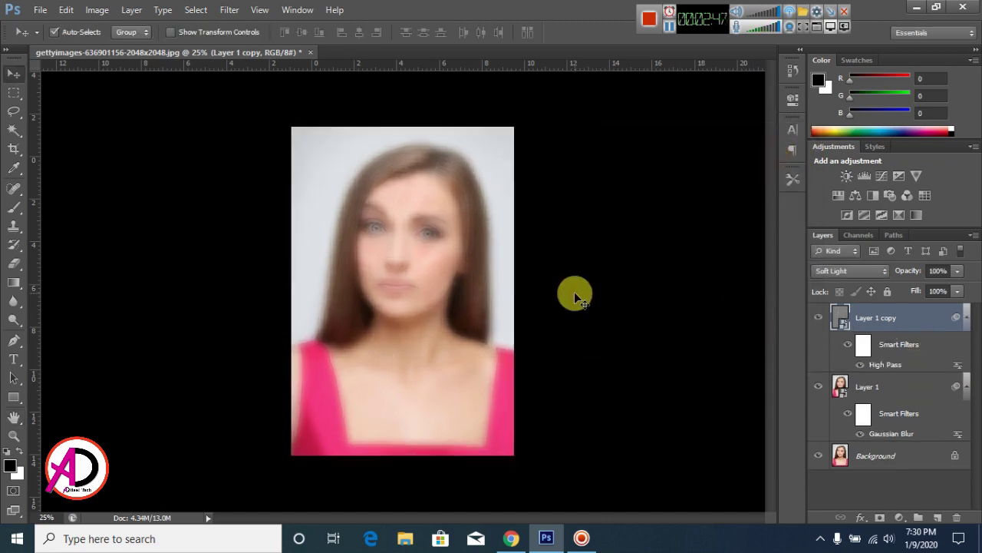
key("ctrl+plus")
key("ctrl+plus")
key("ctrl+minus")
key("ctrl+minus")
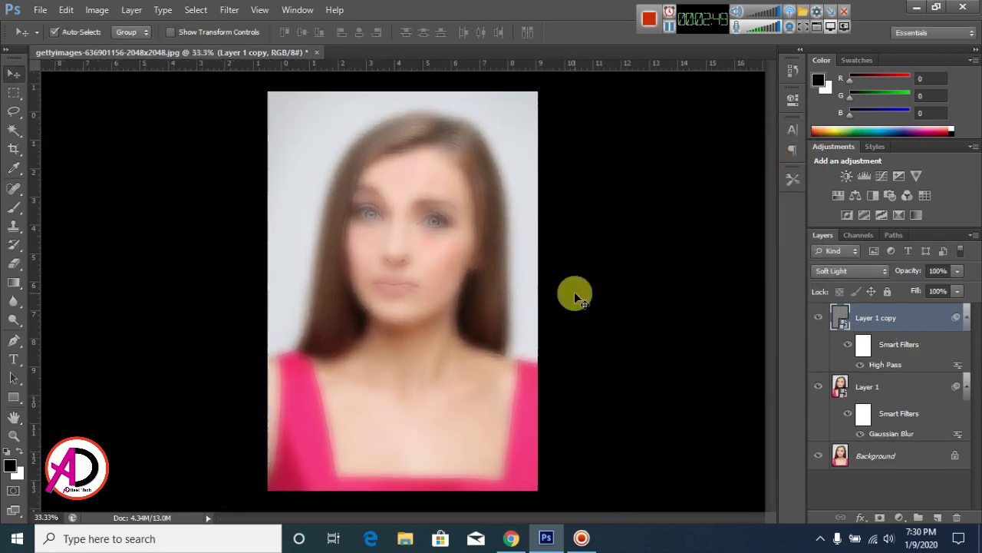
key("ctrl+plus")
key("ctrl+plus")
key("ctrl+minus")
key("ctrl+minus")
key("ctrl+plus")
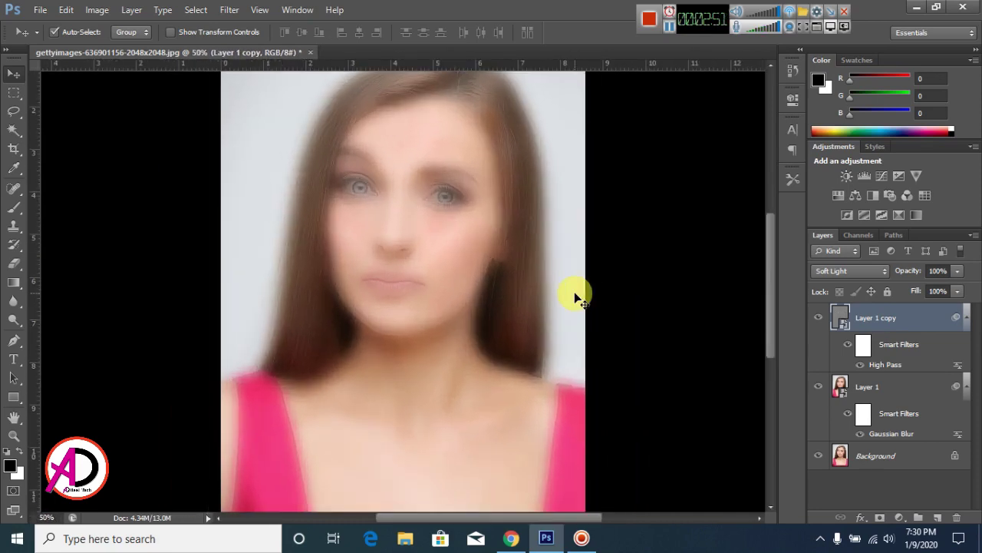
key("ctrl+minus")
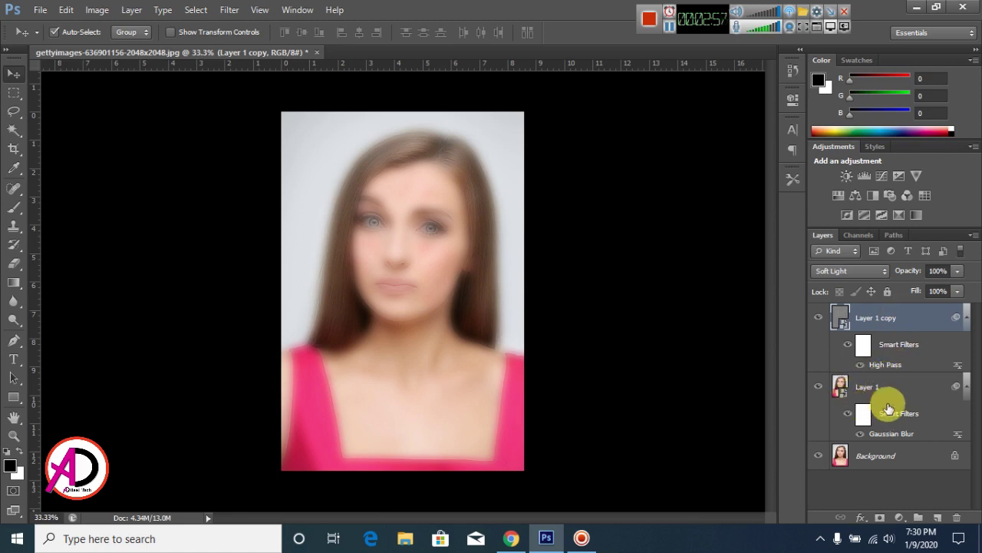
- Select both Layer 1 and Layer 1 copy so they can be grouped into Group 1
left_click(882, 388)
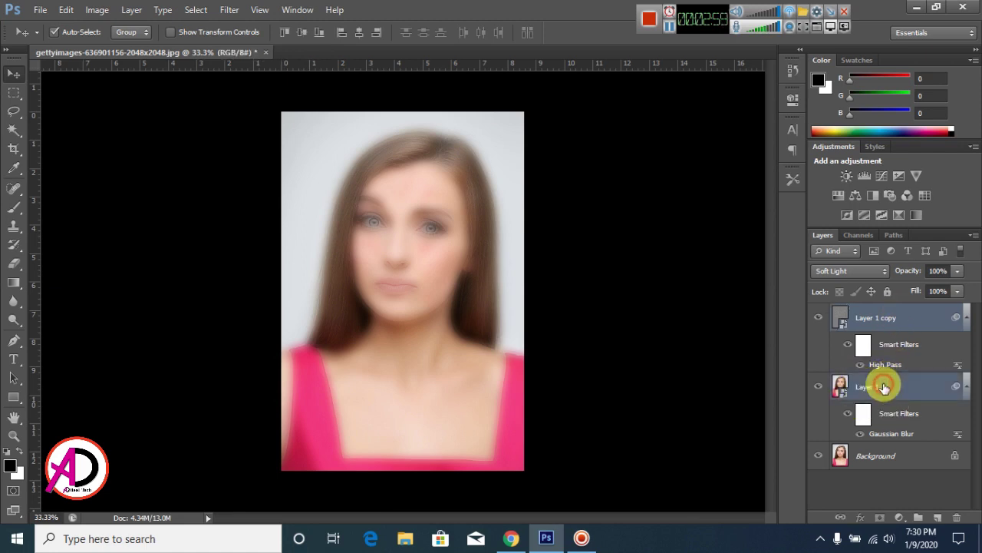
double_click(886, 315)
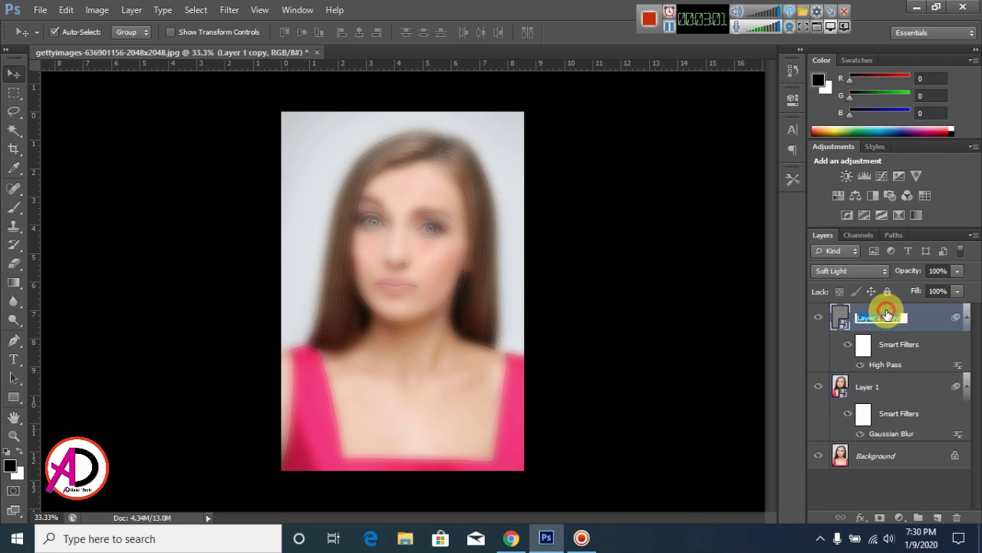
left_click(929, 318)
left_click(895, 386, "shift")
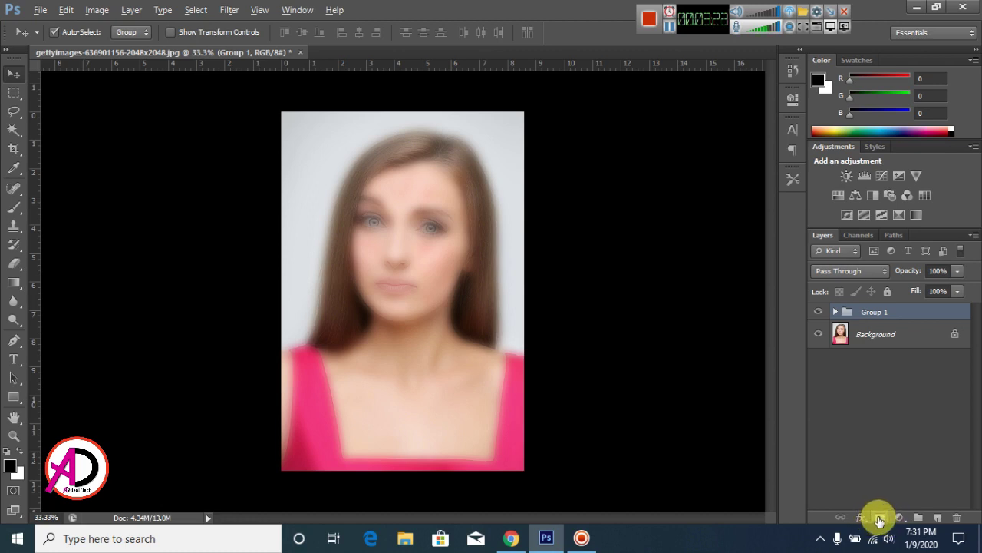
- Give Group 1 a black layer mask and set up an 80 px brush at 0% hardness
left_click(880, 521, "alt")
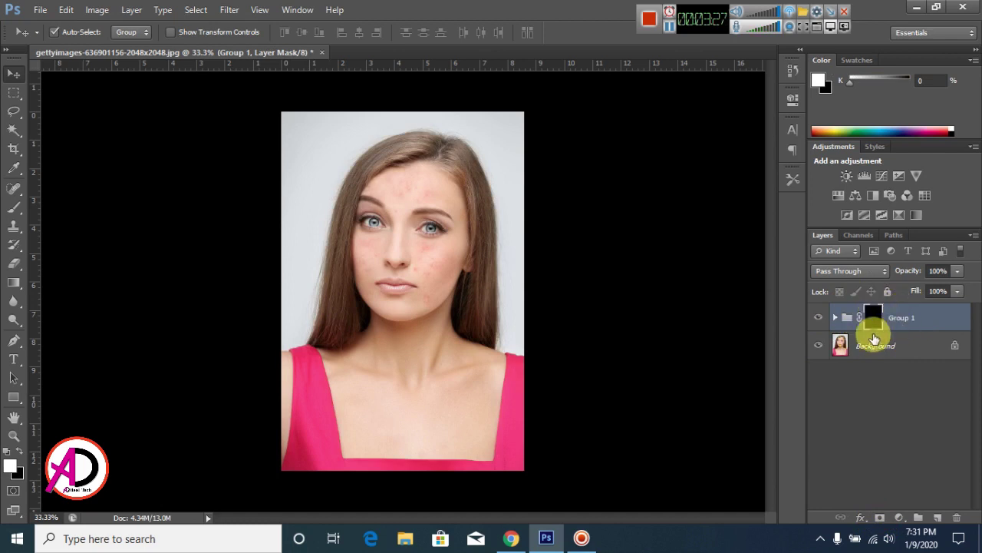
left_click(12, 207)
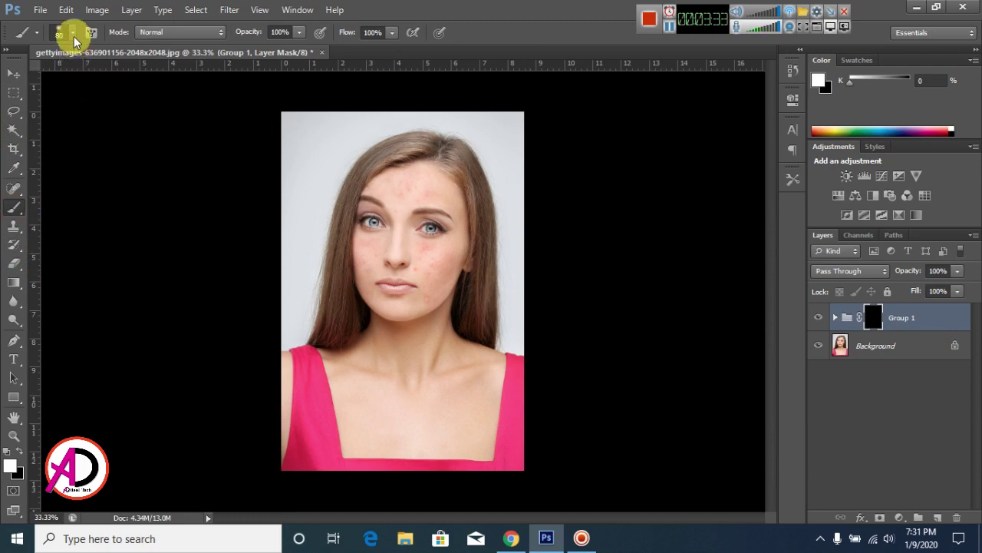
left_click(74, 36)
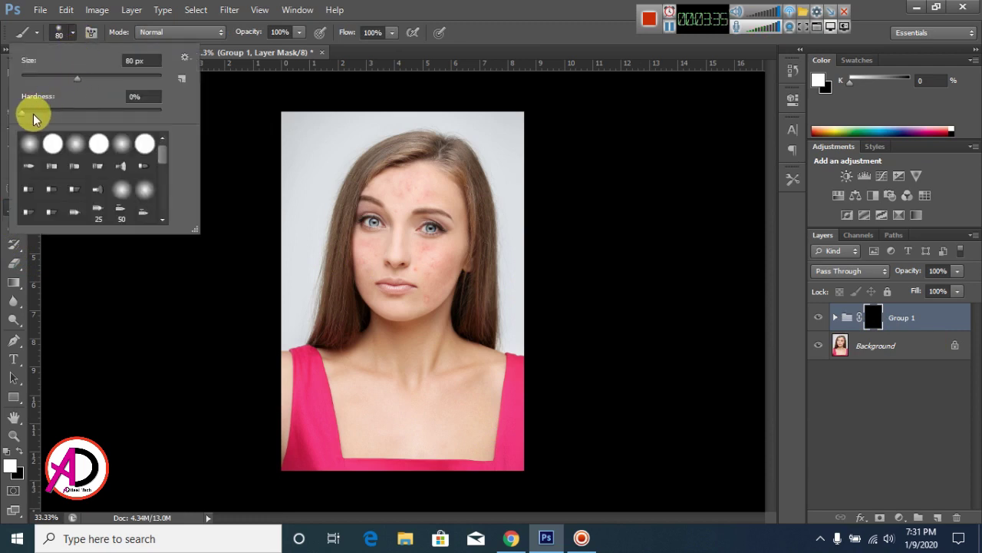
left_click_drag(24, 115, 16, 114)
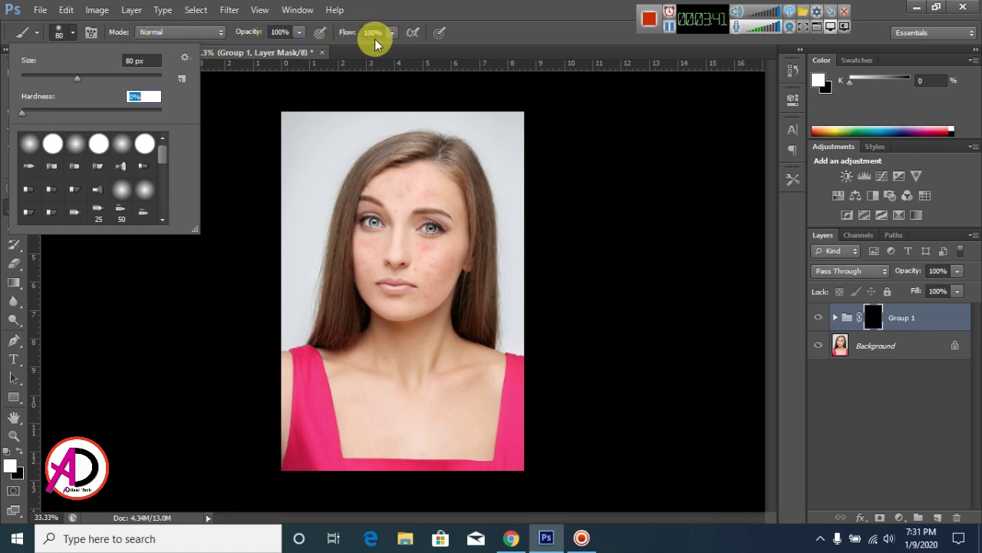
- Paint white on the mask over the cheek beside the nose and the lower cheek
scroll(382, 215, "up", 5)
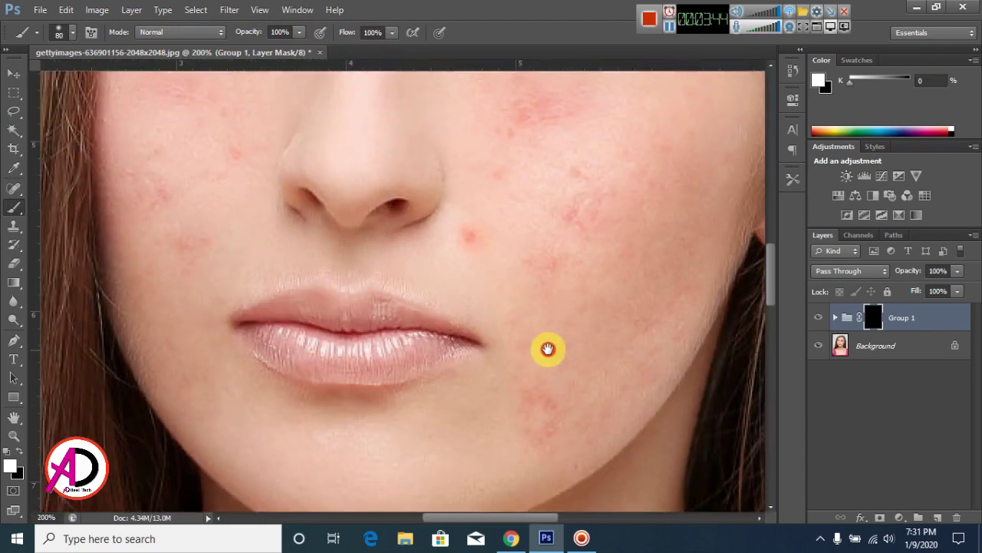
left_click_drag(379, 208, 547, 349)
scroll(547, 348, "down", 1)
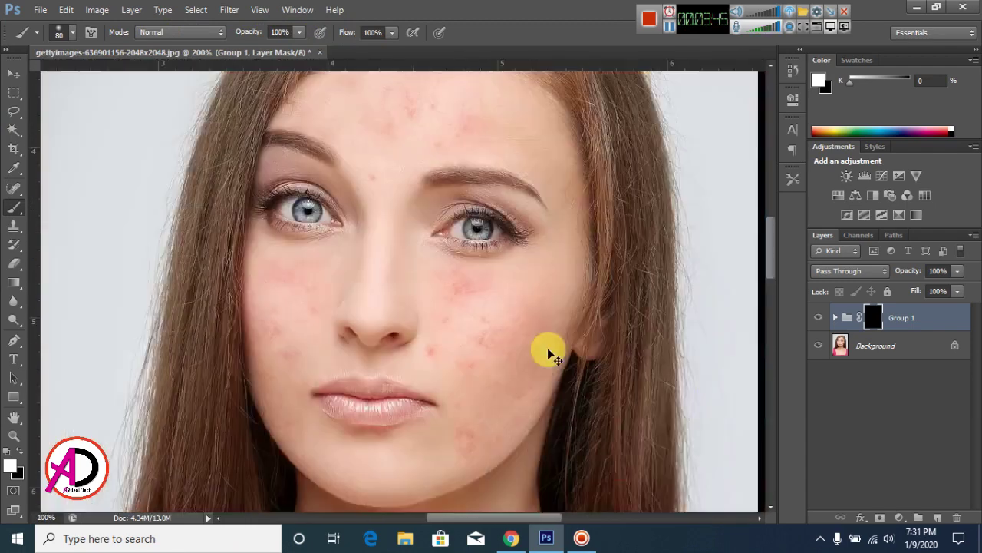
scroll(547, 348, "down", 3)
scroll(547, 347, "up", 2)
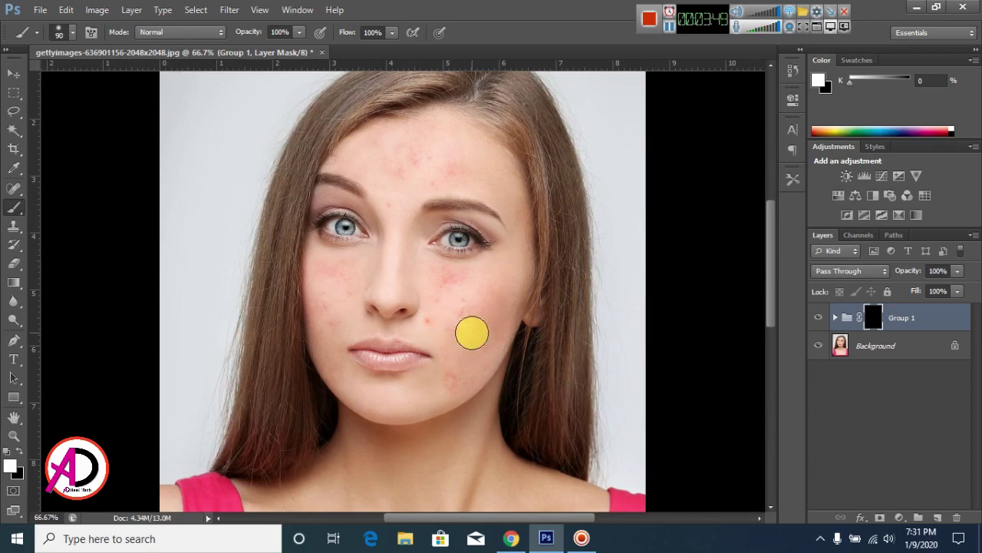
scroll(469, 301, "up", 1)
scroll(471, 307, "up", 1)
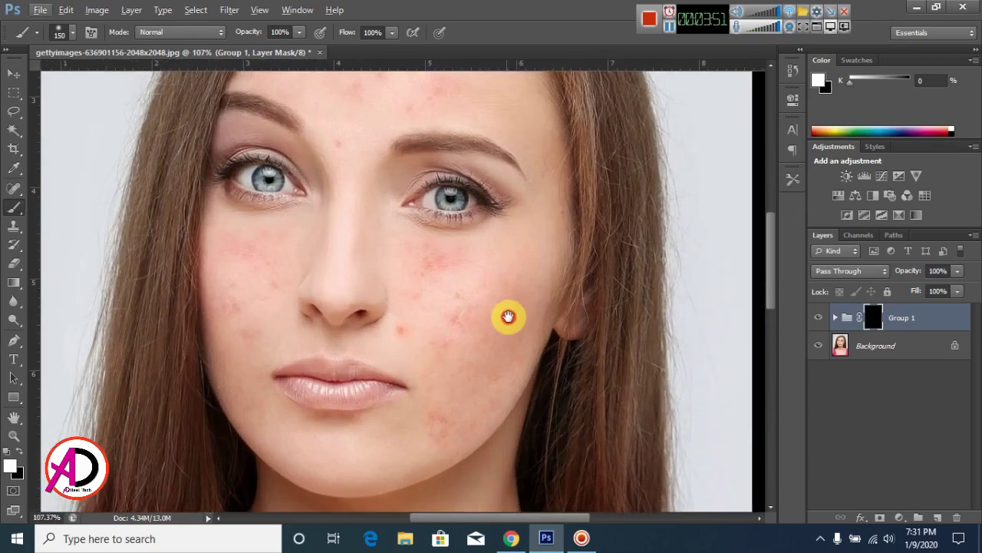
scroll(508, 314, "up", 1)
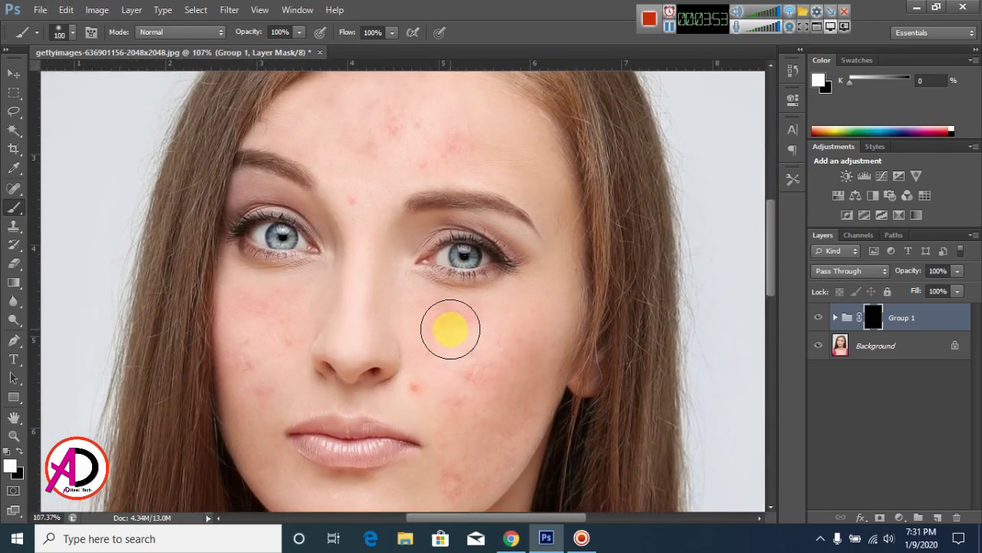
left_click(542, 327)
left_click_drag(530, 385, 533, 281)
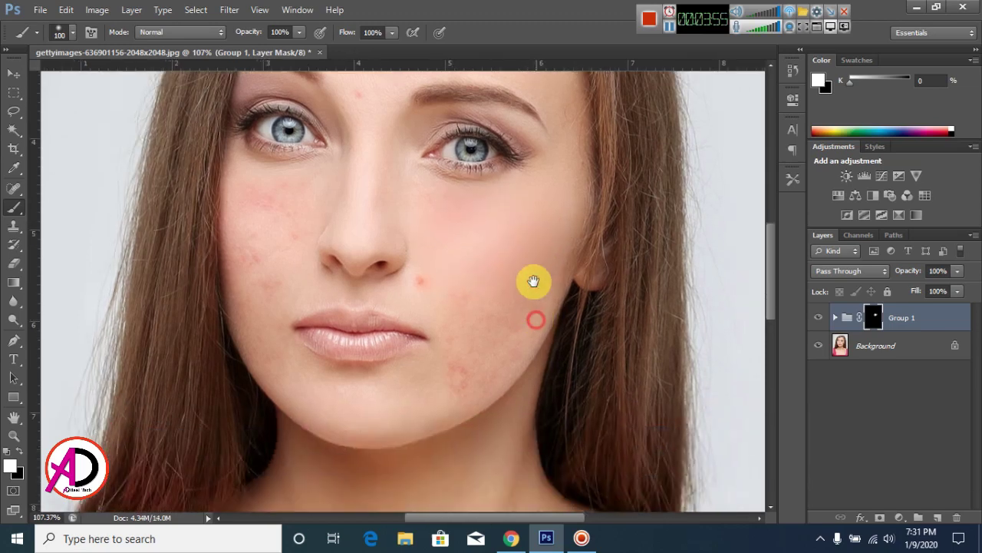
left_click(420, 281)
left_click(456, 371)
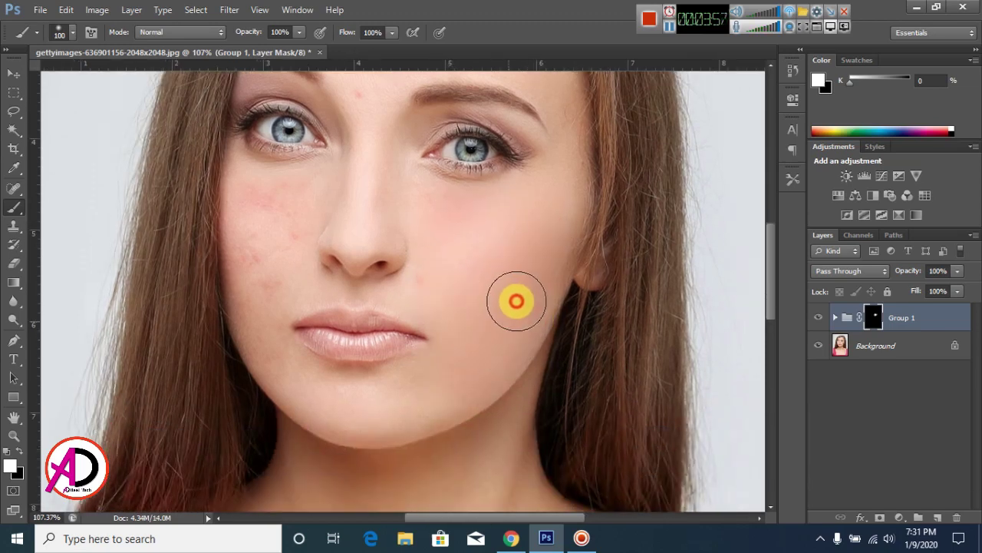
- Paint over the blemishes beside the nose and down the cheek toward the chin
left_click_drag(516, 301, 526, 405)
left_click(439, 285)
left_click(478, 309)
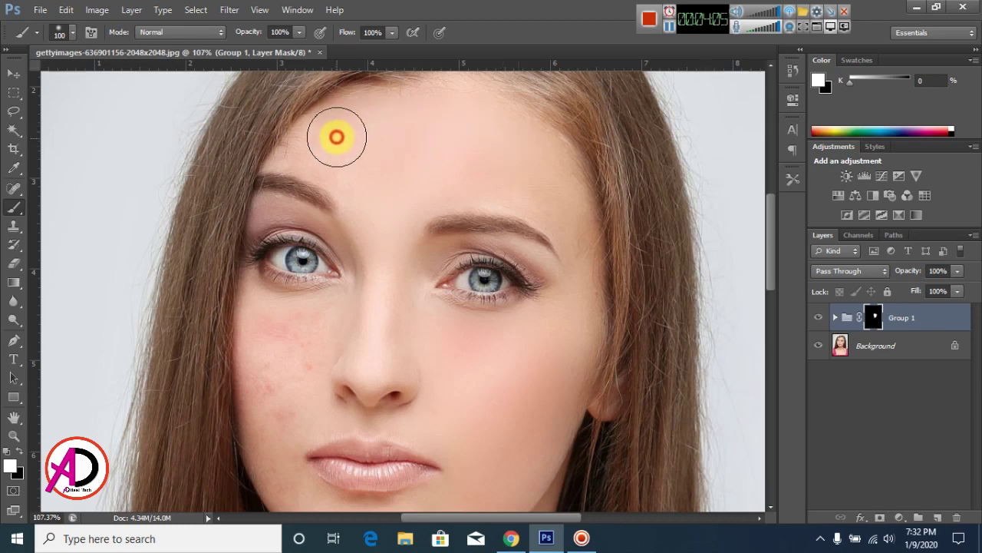
mouse_move(421, 177)
left_mouse_down()
mouse_move(478, 136)
mouse_move(492, 108)
left_mouse_up()
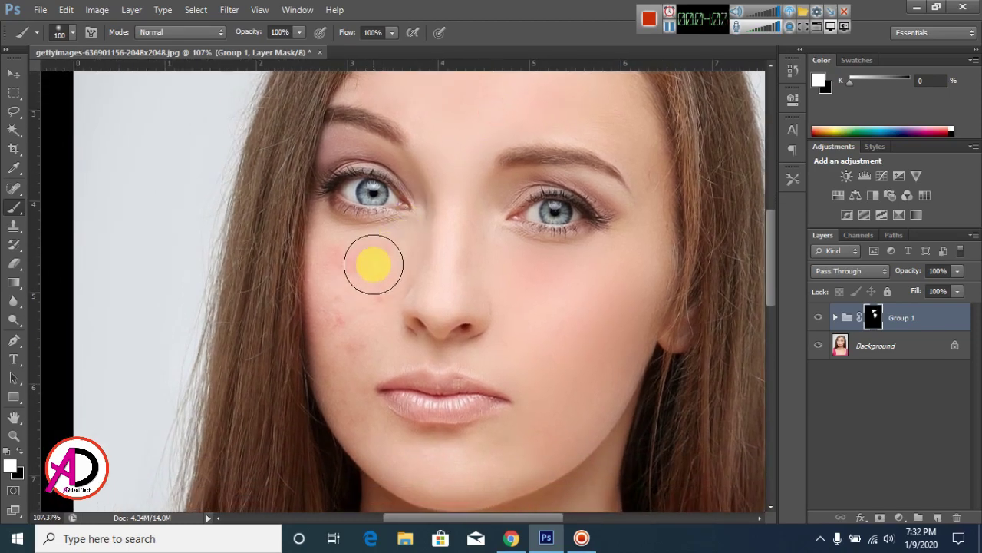
mouse_move(354, 282)
left_mouse_down()
mouse_move(346, 369)
mouse_move(380, 442)
left_mouse_up()
- Paint smoothing across the chin and lips area, then zoom around to review the face
key("z")
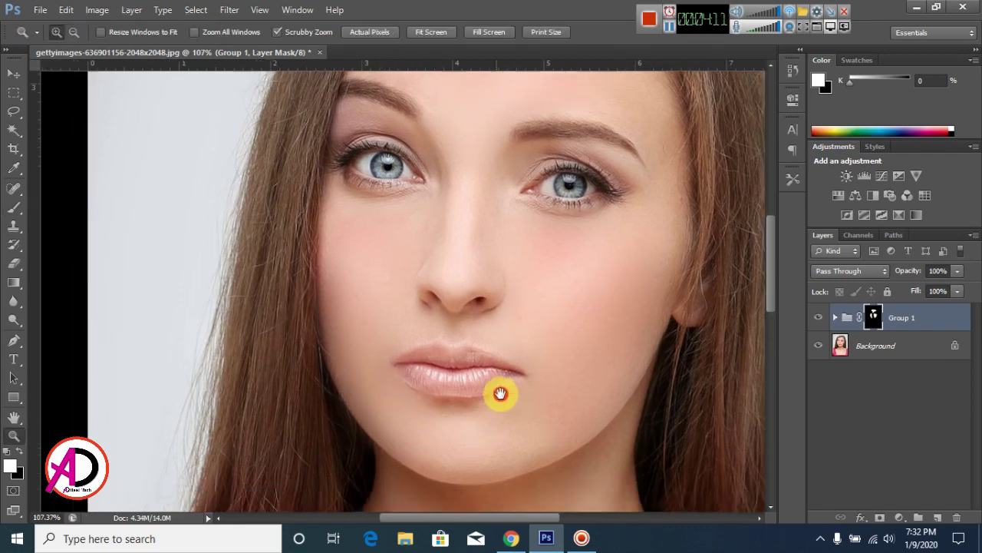
left_click_drag(482, 441, 500, 353)
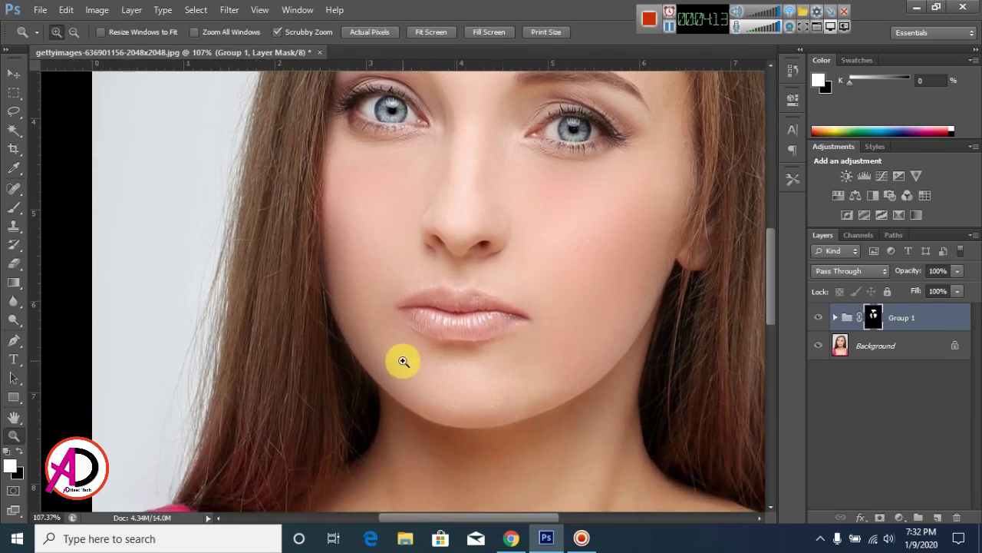
key("b")
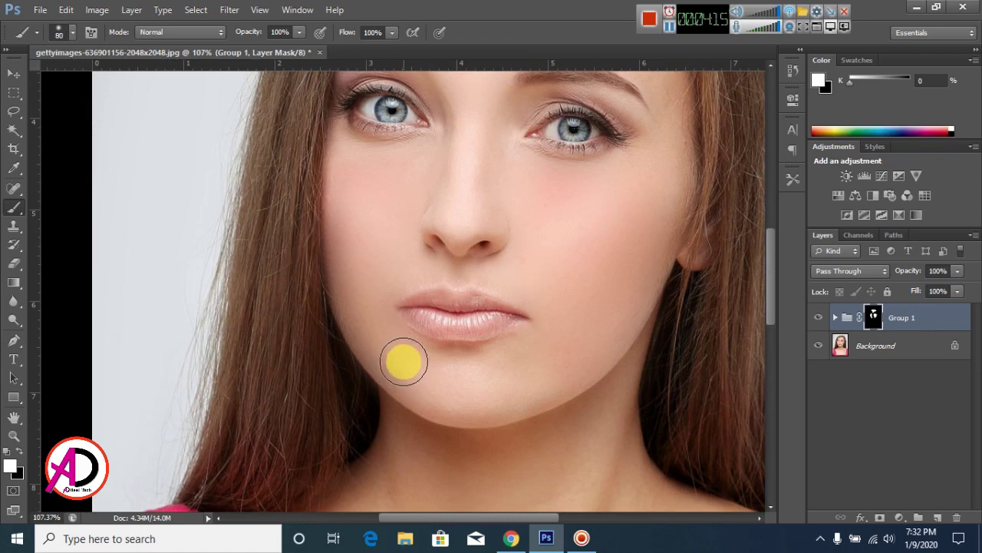
mouse_move(373, 329)
left_mouse_down()
mouse_move(428, 381)
mouse_move(513, 401)
left_mouse_up()
scroll(467, 255, "up", 3)
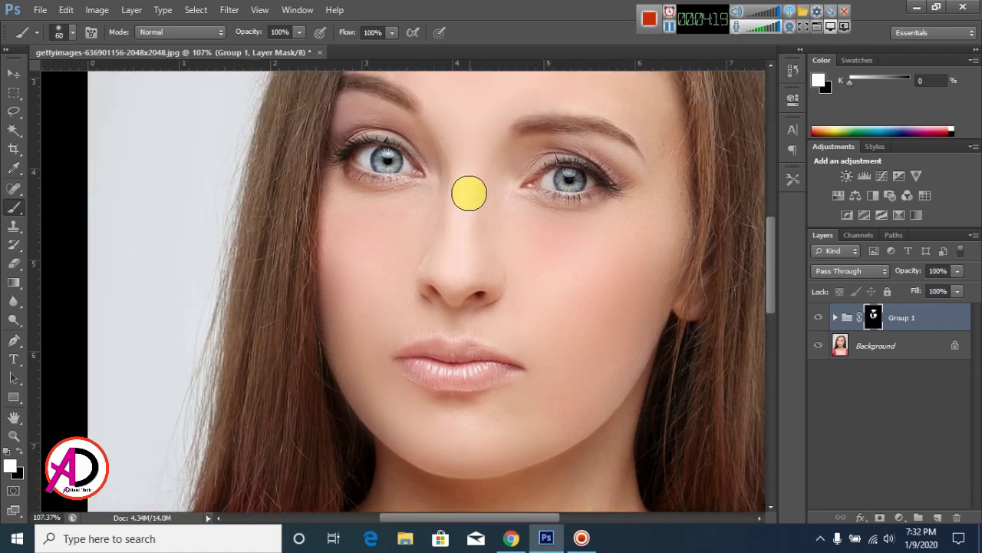
scroll(500, 234, "up", 5)
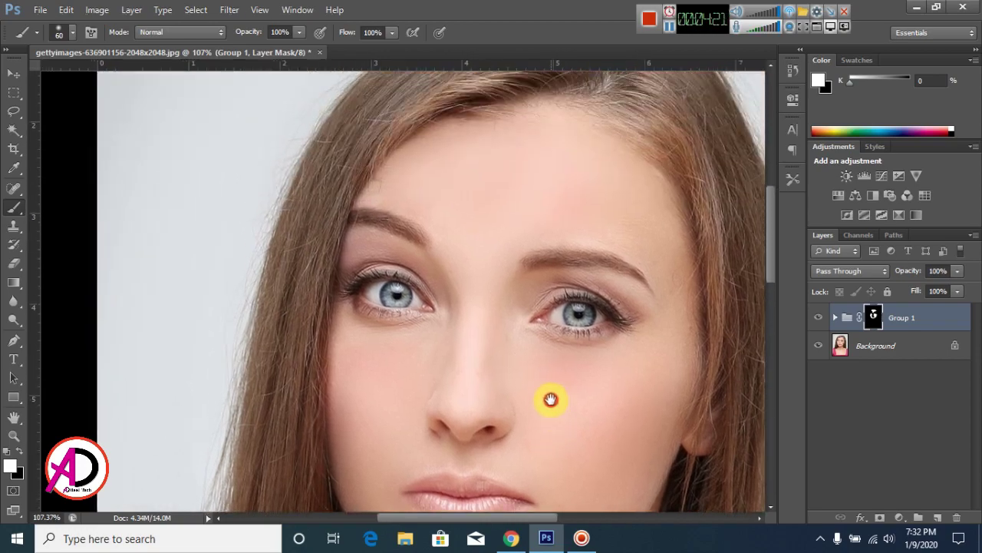
scroll(595, 244, "down", 1)
scroll(595, 244, "down", 2)
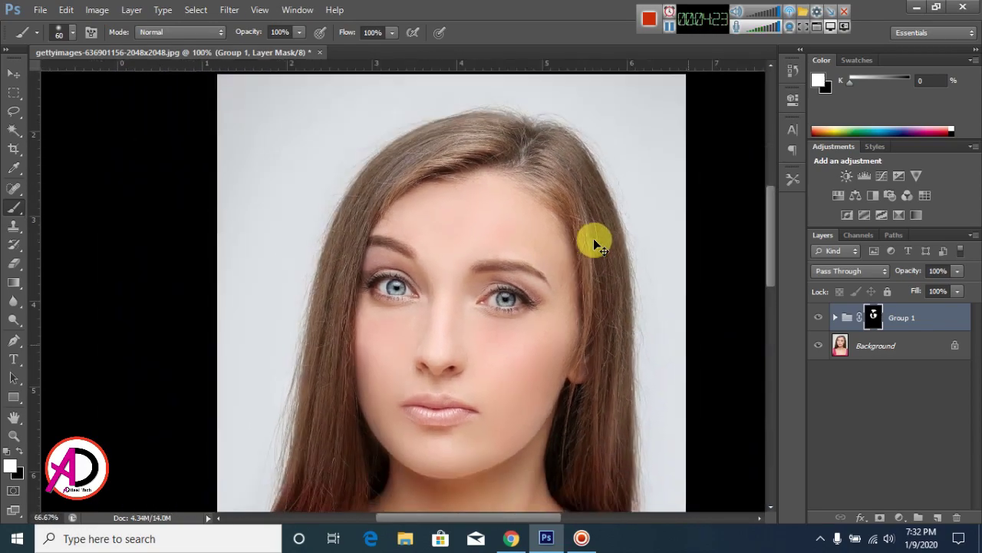
scroll(595, 244, "down", 2)
scroll(595, 244, "down", 2)
scroll(595, 244, "up", 3)
scroll(595, 244, "up", 2)
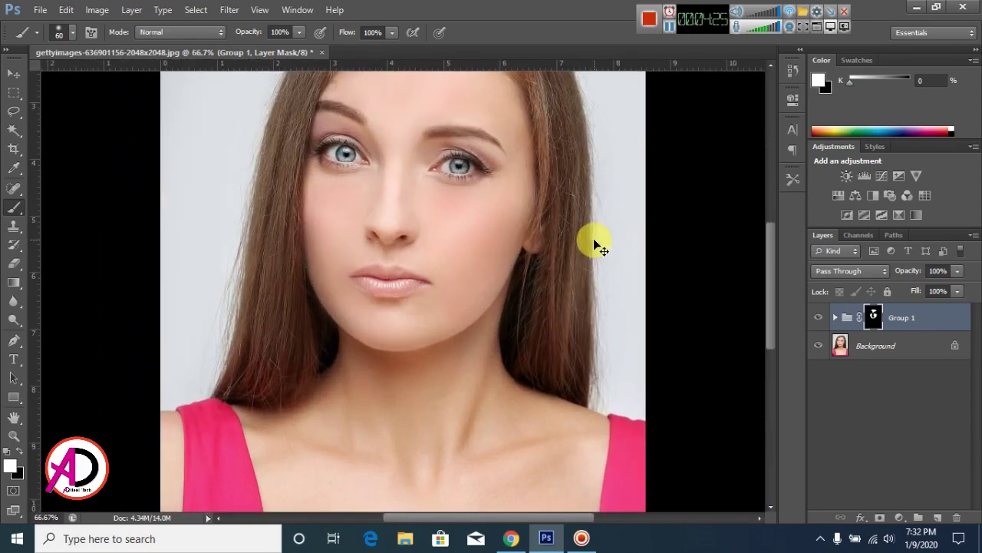
scroll(595, 244, "down", 2)
scroll(595, 242, "up", 2)
scroll(593, 239, "down", 1)
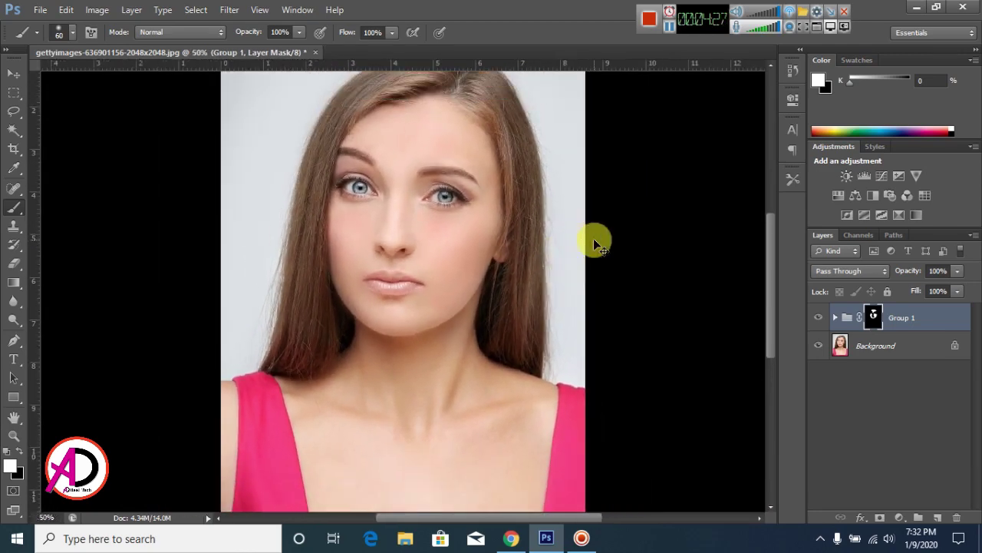
left_click(66, 10)
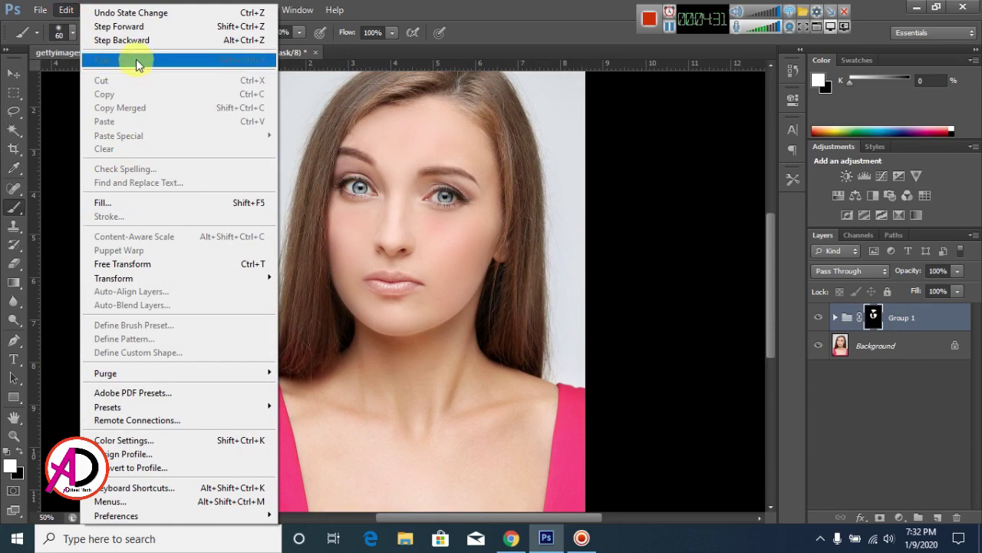
left_click(621, 212)
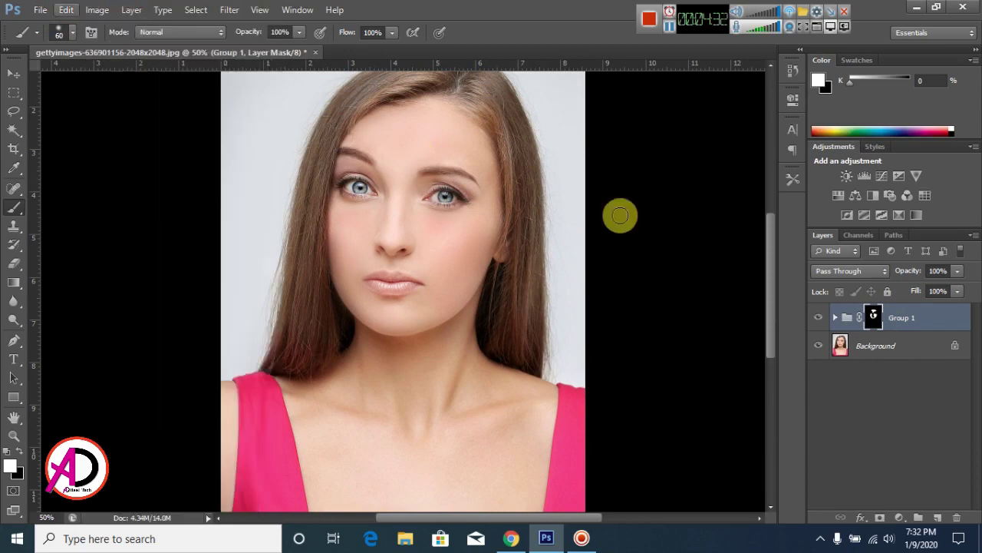
left_click(66, 10)
left_click(487, 46)
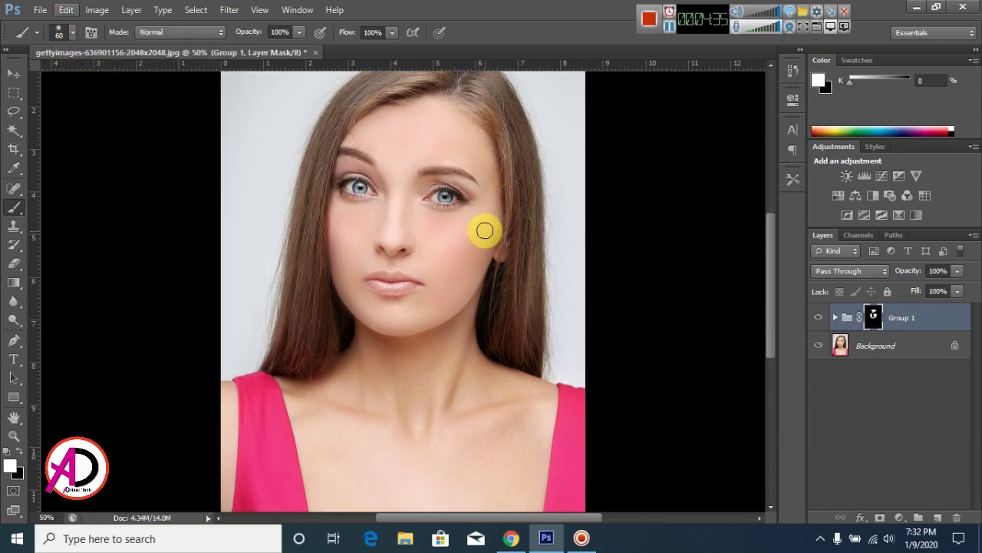
key("ctrl+plus")
key("ctrl+minus")
key("ctrl+minus")
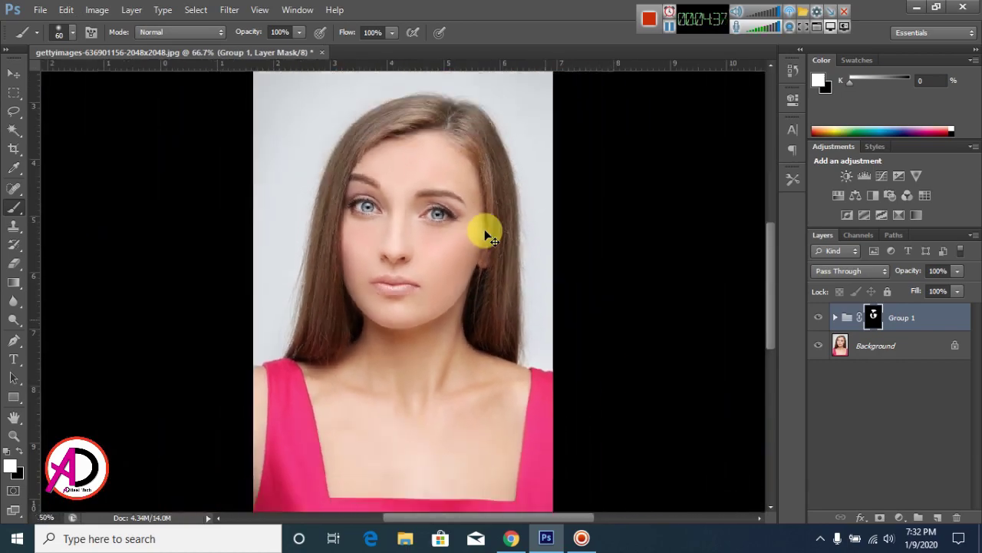
key("ctrl+plus")
key("ctrl+plus")
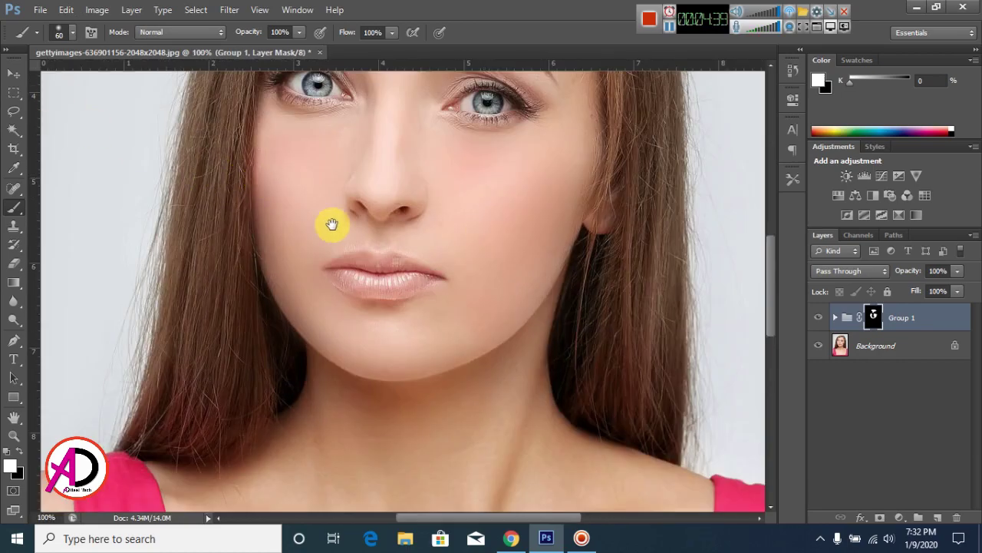
- Pan down to the neck, widen the brush, and paint smoothing across the neck and collarbones
mouse_move(329, 223)
left_mouse_down()
mouse_move(392, 282)
mouse_move(377, 223)
left_mouse_up()
left_click_drag(424, 278, 425, 199)
left_click_drag(425, 296, 425, 281)
left_click_drag(412, 340, 405, 338)
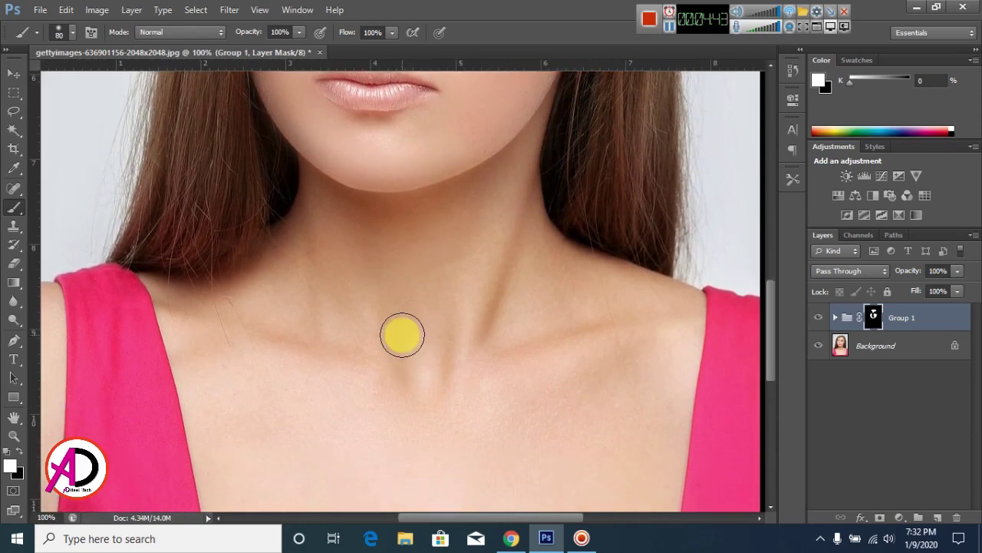
left_click_drag(457, 430, 448, 364)
key("bracketright")
key("bracketright")
key("bracketright")
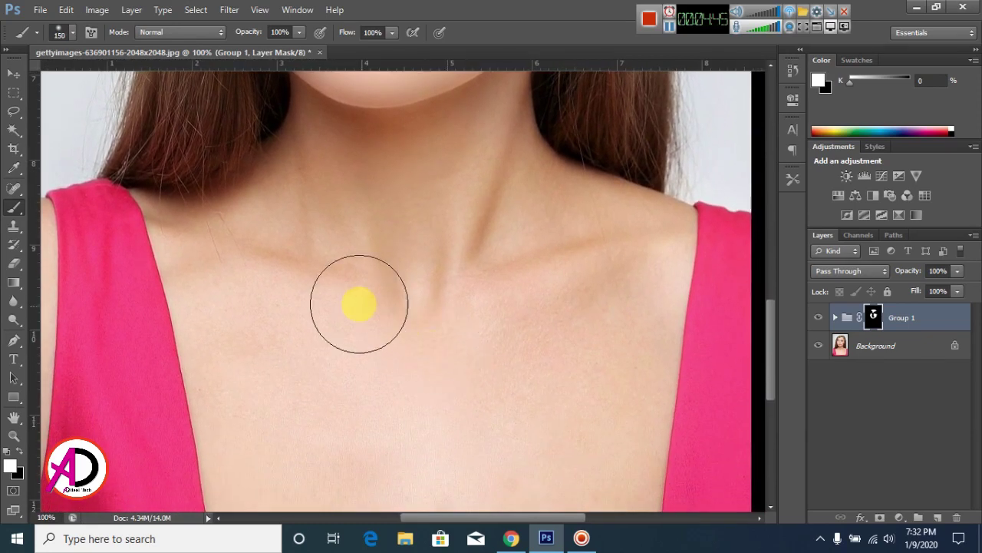
mouse_move(296, 296)
left_mouse_down()
mouse_move(423, 191)
mouse_move(511, 235)
mouse_move(487, 392)
mouse_move(472, 322)
left_mouse_up()
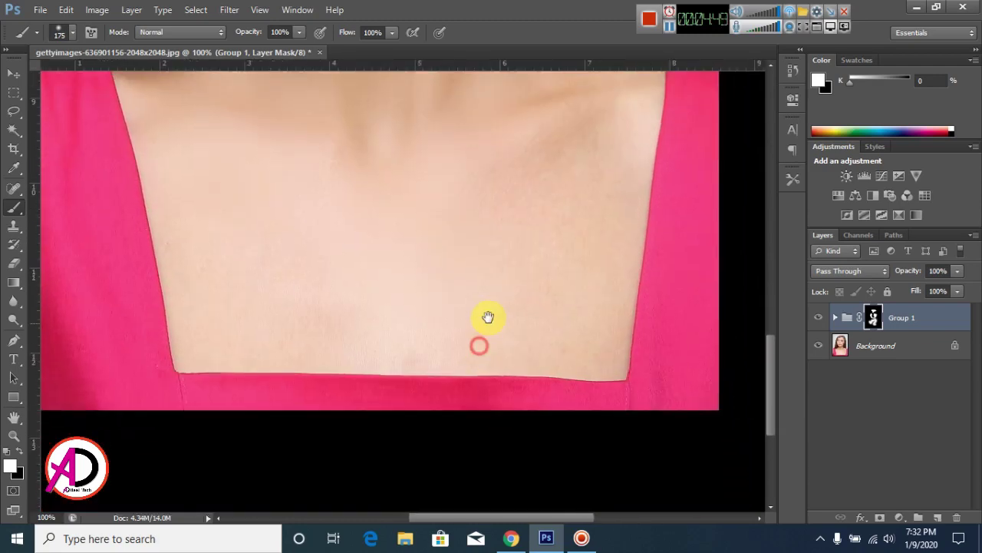
- Paint smoothing over the lower-left chest and right collarbone, then zoom out
left_click_drag(463, 256, 450, 344)
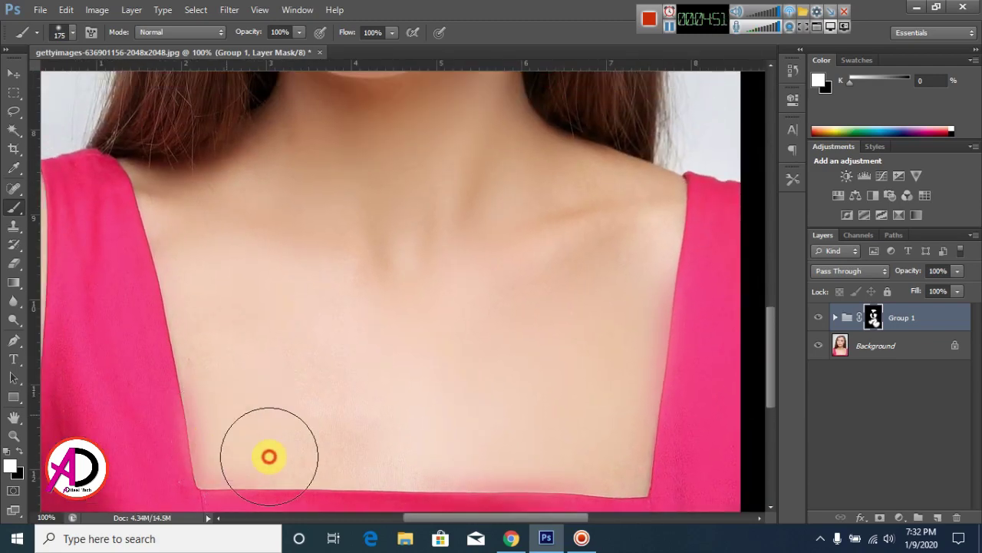
mouse_move(368, 238)
left_mouse_down()
mouse_move(303, 395)
mouse_move(246, 410)
left_mouse_up()
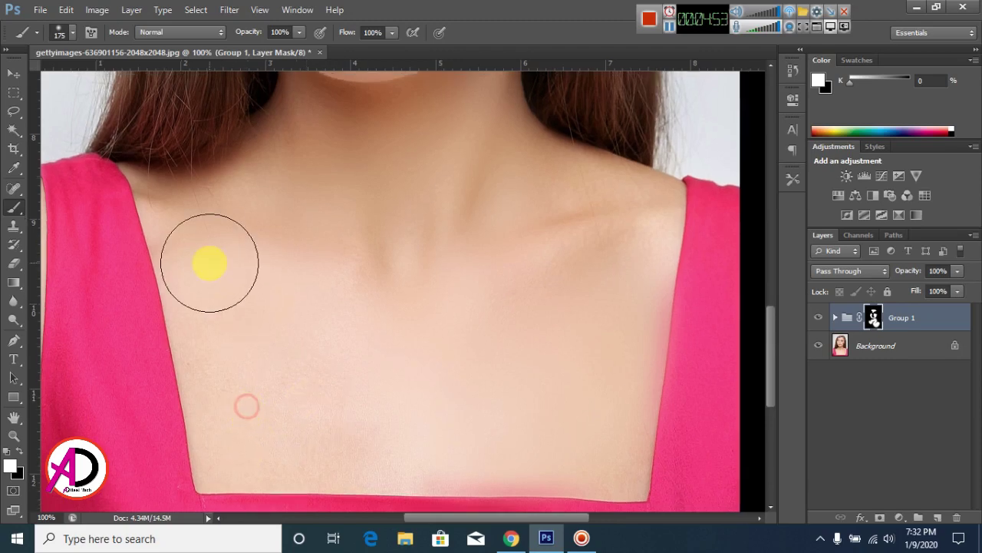
left_click_drag(599, 195, 611, 314)
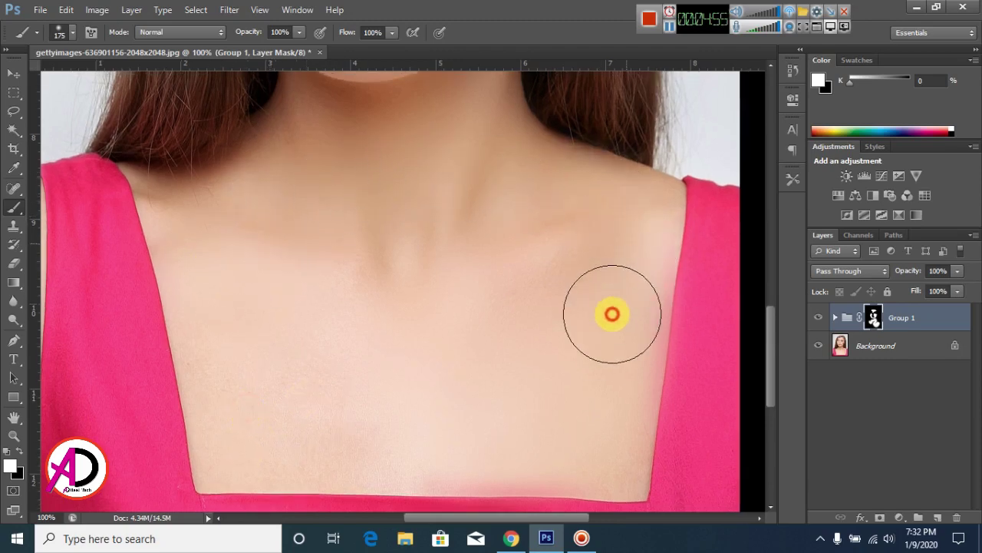
key("ctrl+minus")
key("ctrl+minus")
key("ctrl+minus")
key("ctrl+minus")
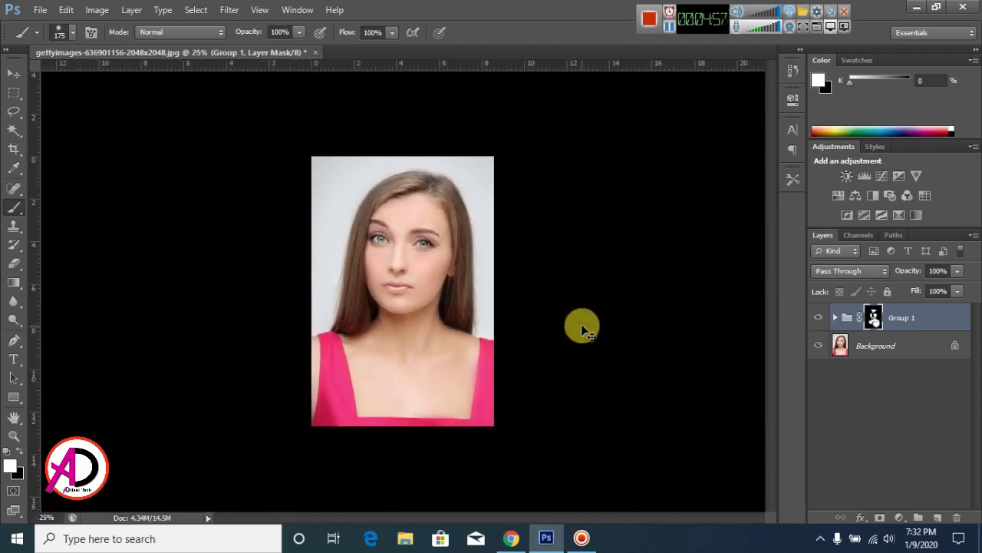
key("ctrl+equal")
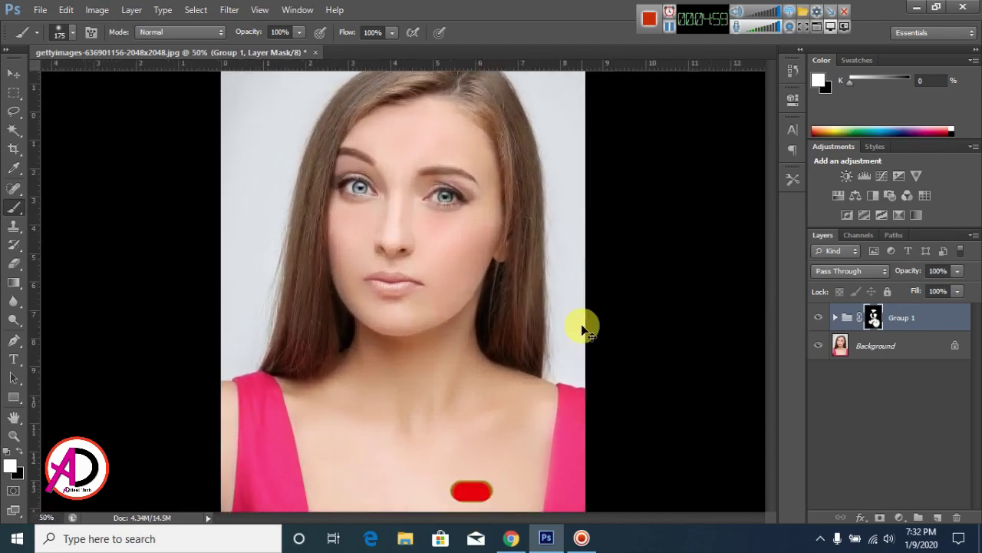
key("ctrl+plus")
key("ctrl+plus")
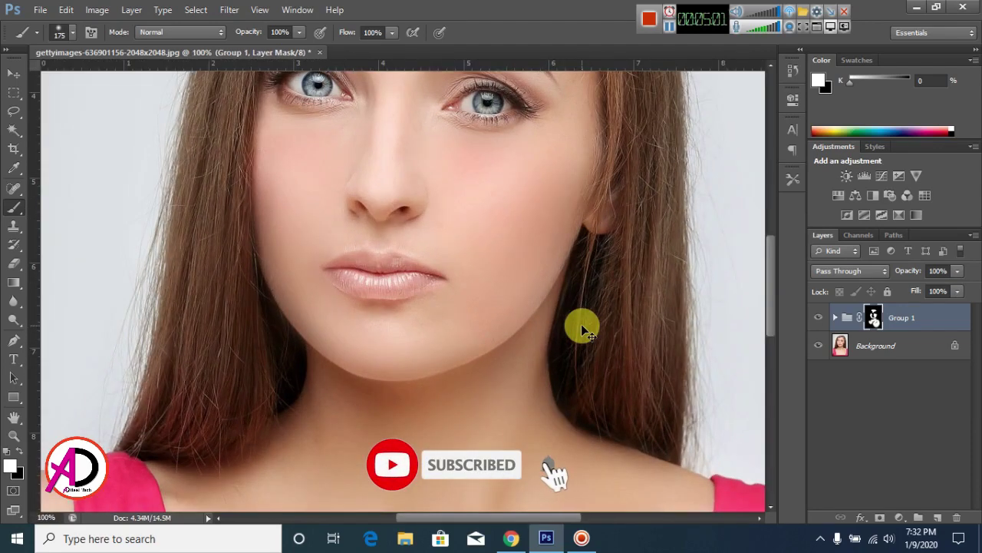
key("ctrl+minus")
key("ctrl+minus")
key("ctrl+plus")
key("ctrl+minus")
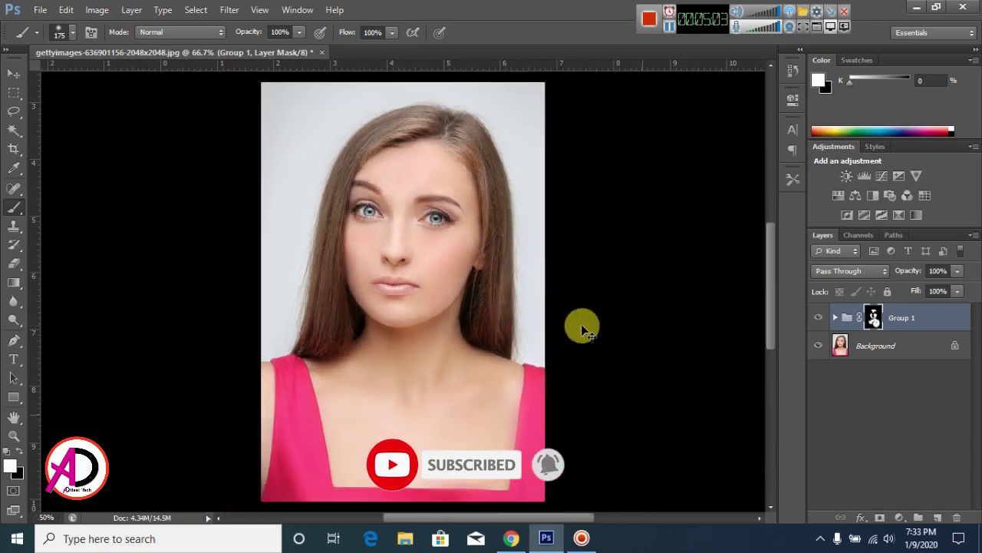